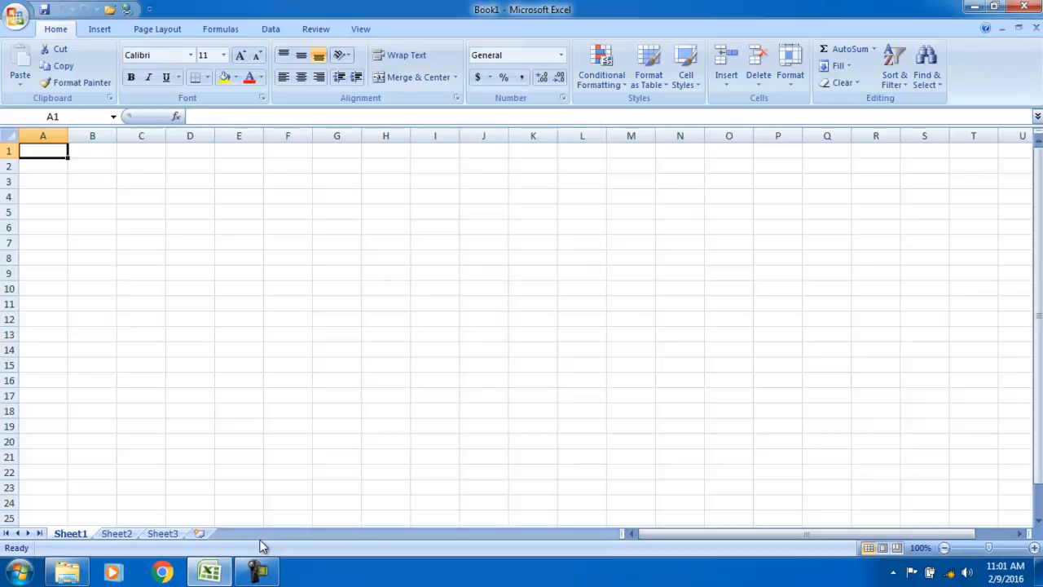
Glance at the View tab, then settle on the Review tab's proofing and comment tools
click(312, 30)
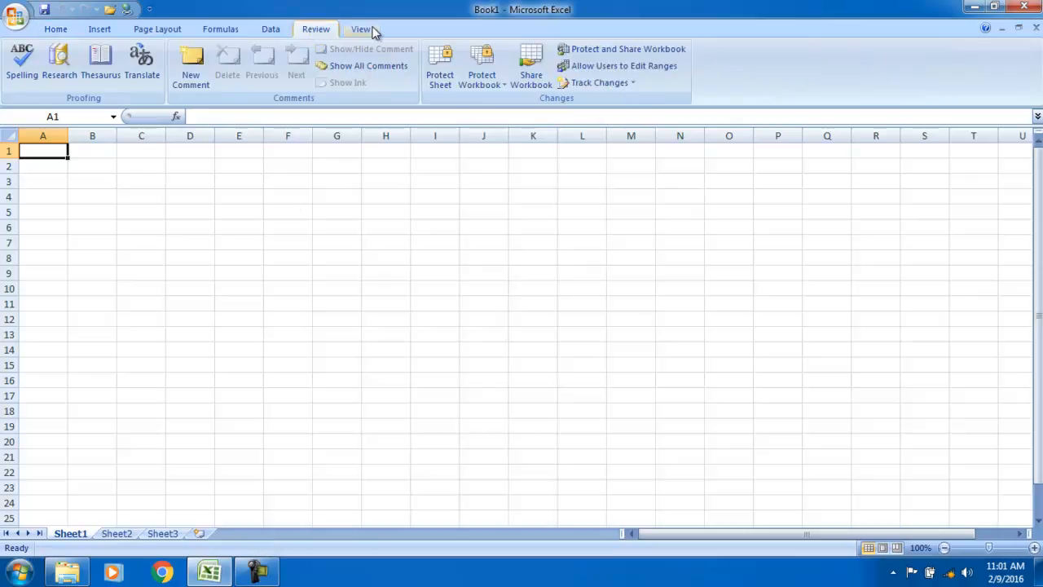
click(369, 29)
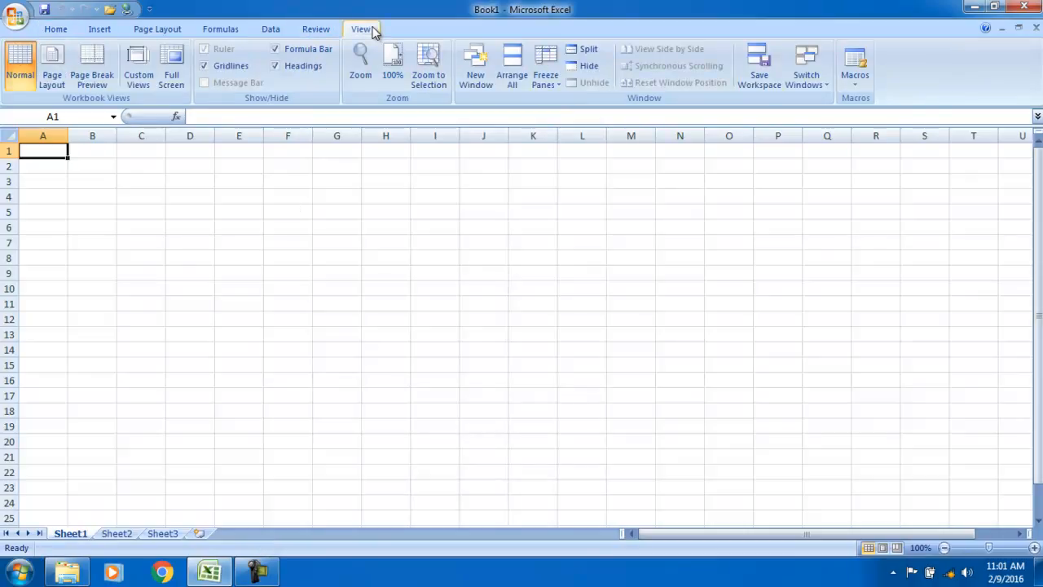
click(331, 35)
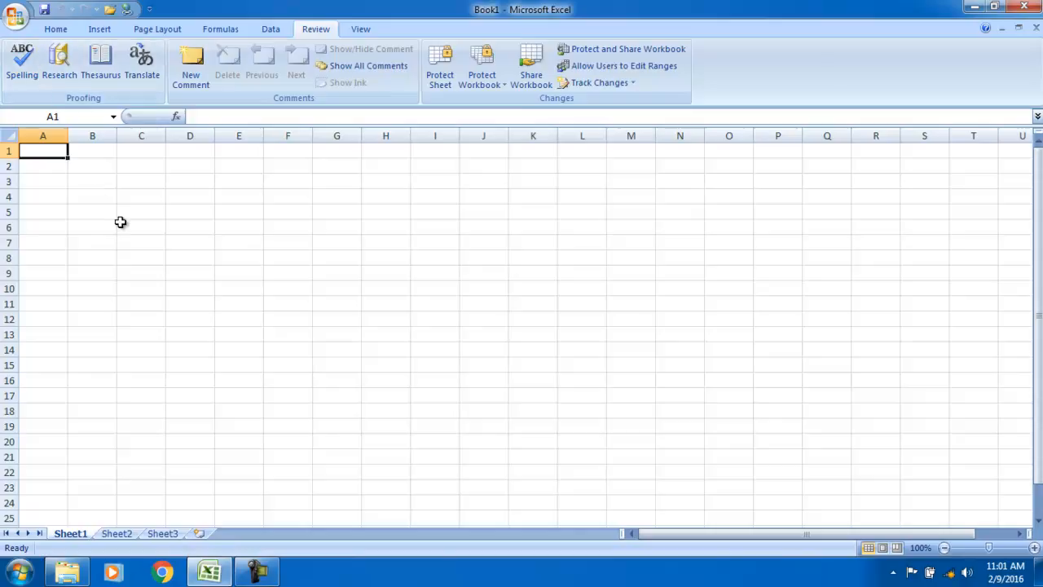
Enter Paakistan in A1 and spell-check the sheet, changing it to the suggested Pakistan
text(P)
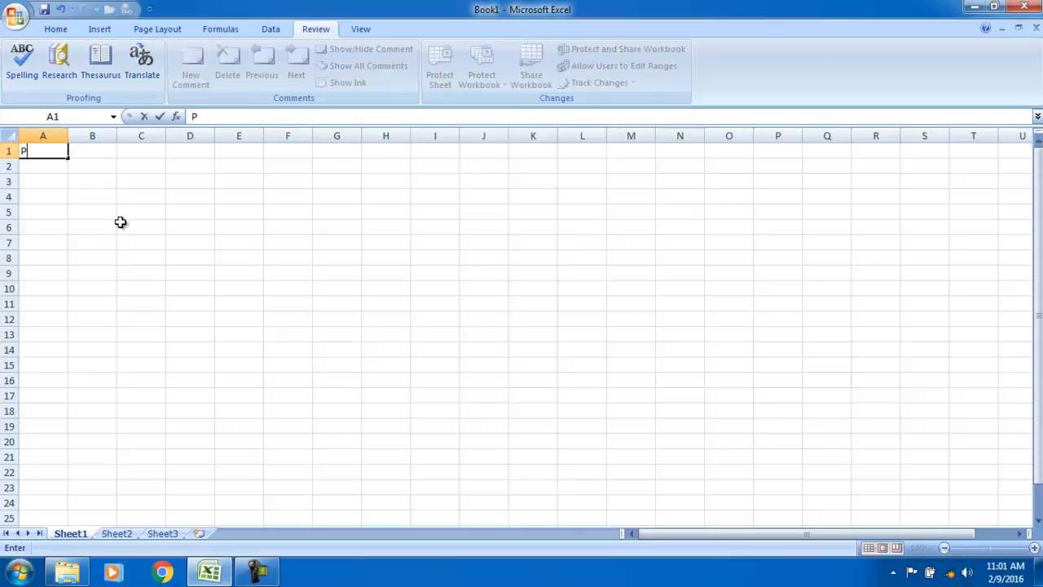
text(aakistan)
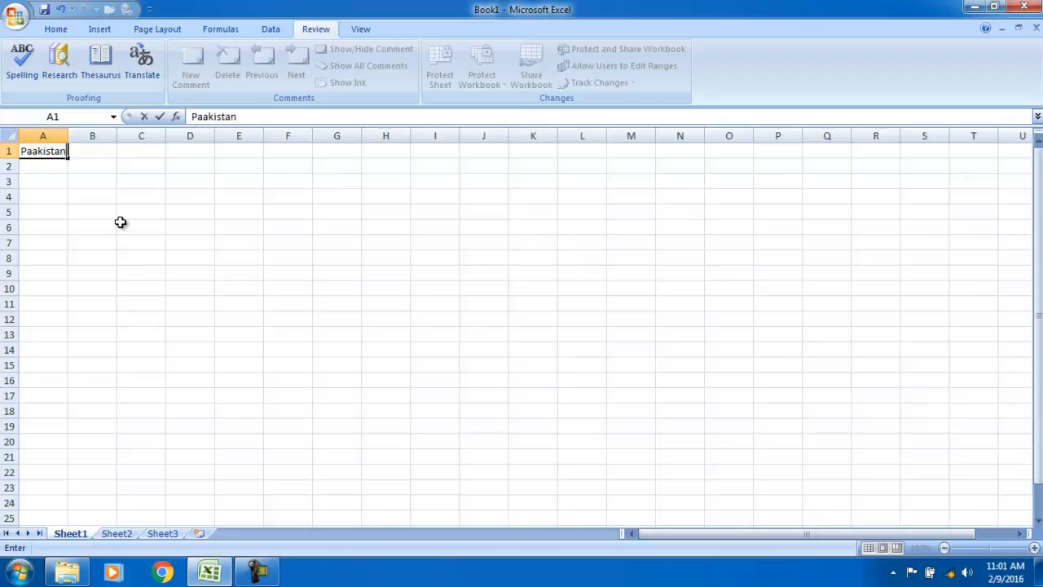
key(Return)
key(Up)
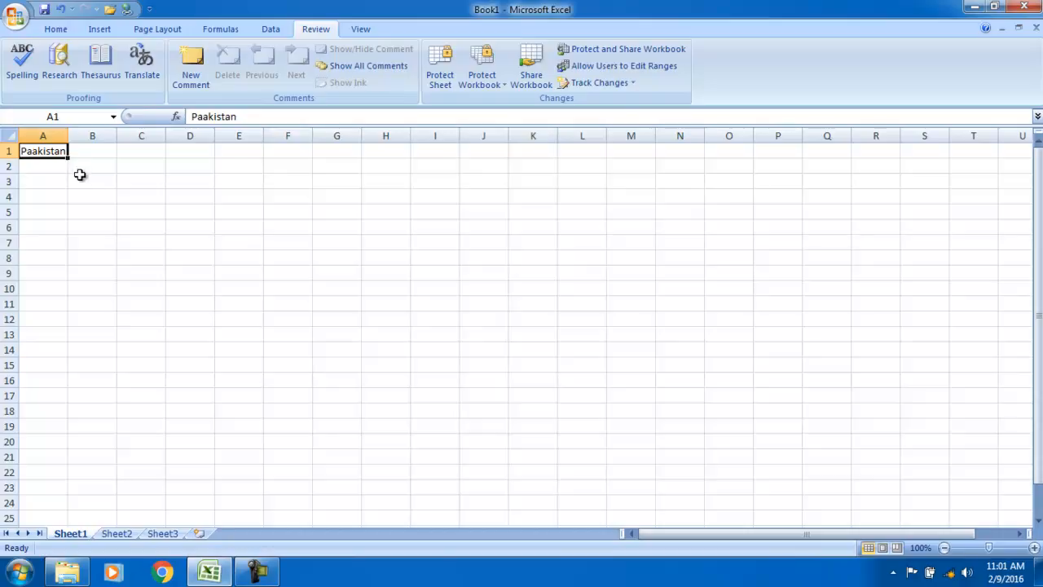
click(28, 76)
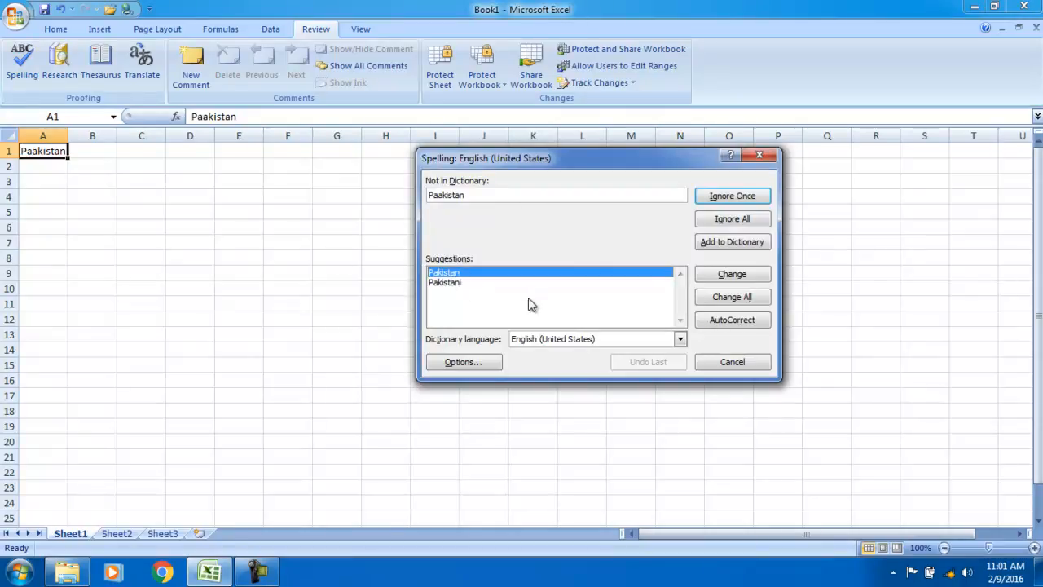
click(713, 277)
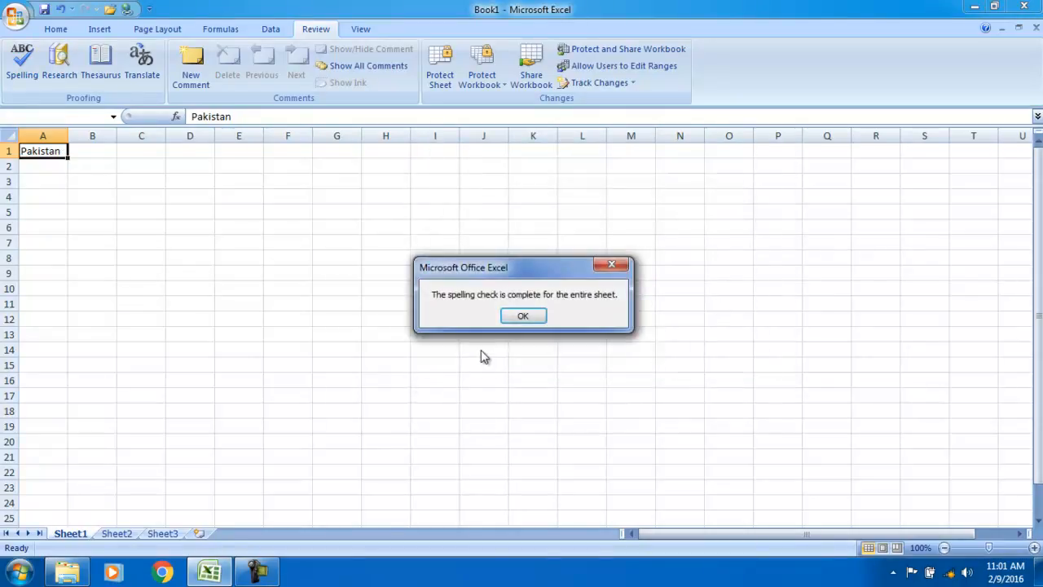
click(524, 319)
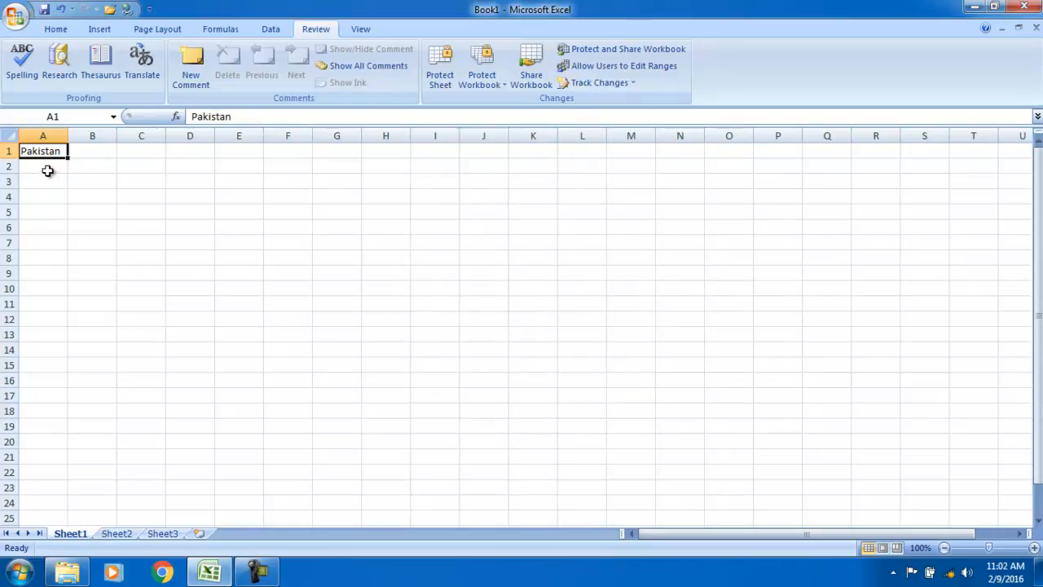
click(65, 72)
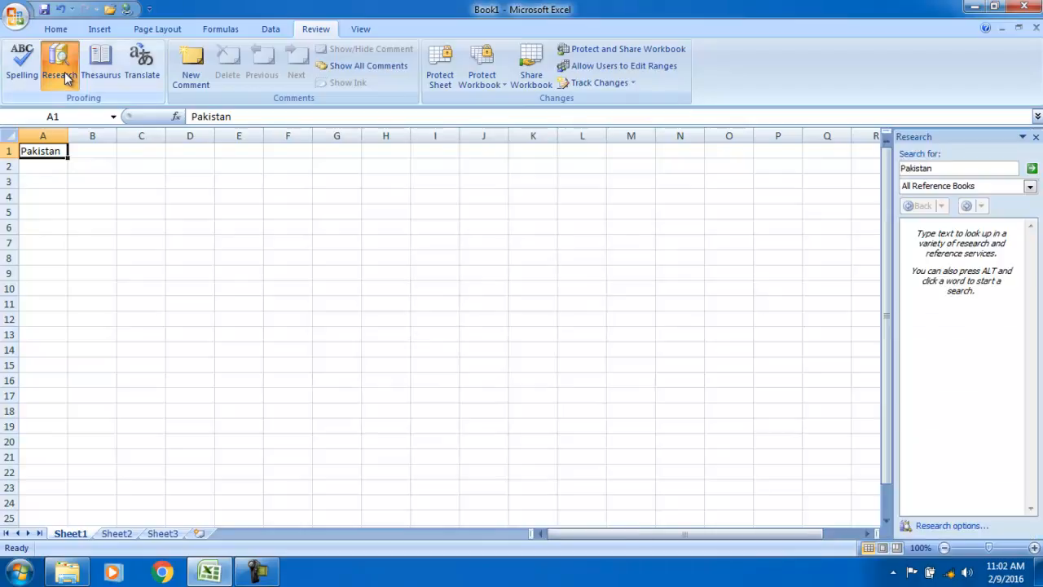
click(1032, 168)
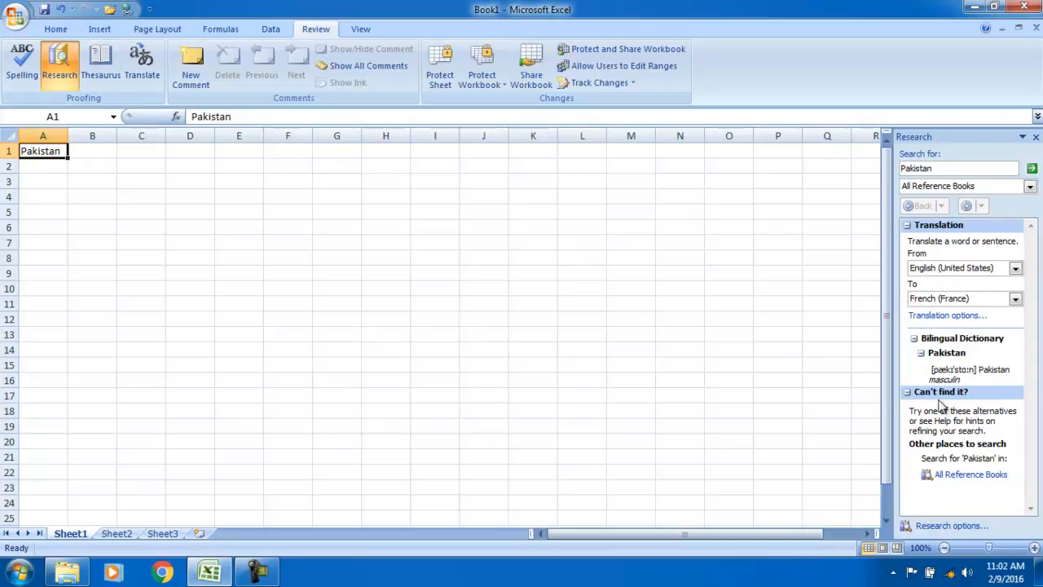
double_click(896, 169)
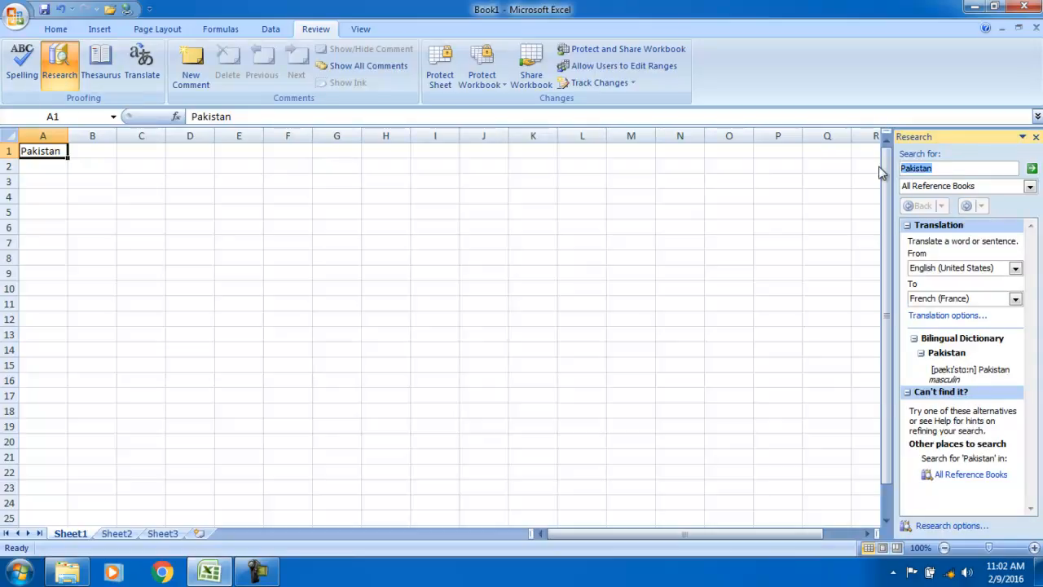
text(computer)
key(Return)
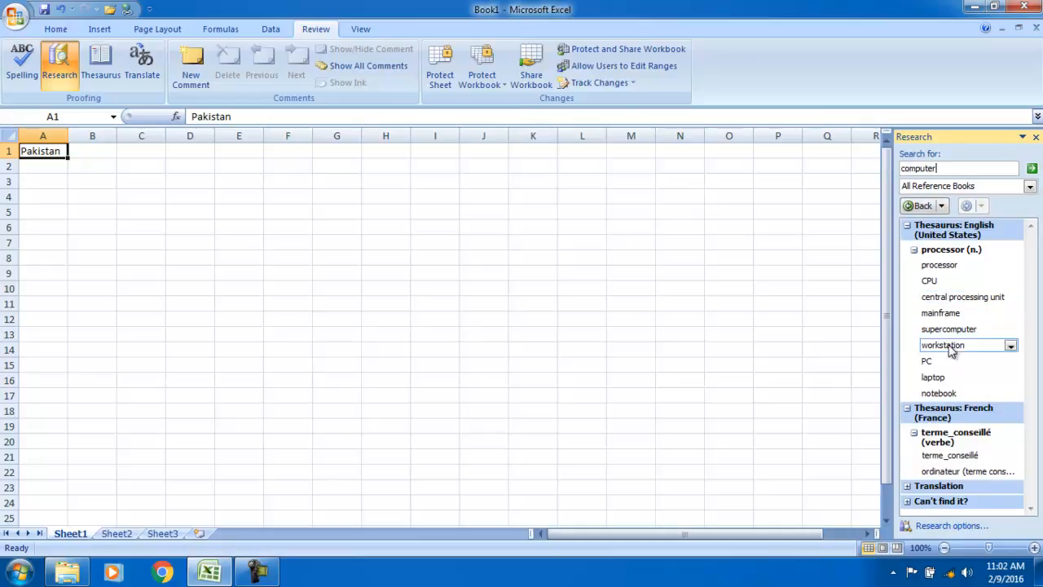
click(1035, 136)
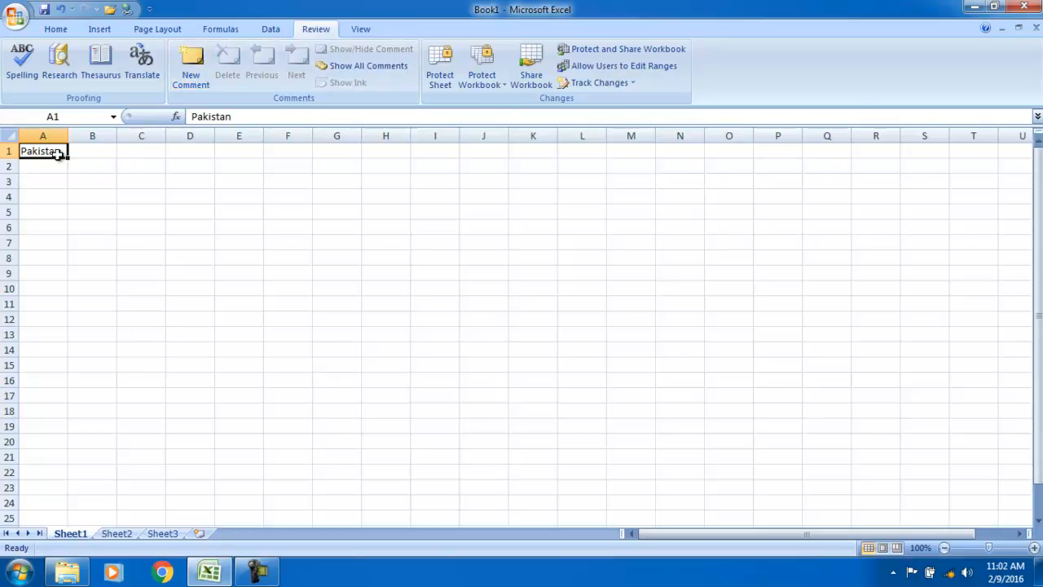
Copy Pakistan down to A2:A5, then add and delete an empty comment on B1
drag(68, 158, 70, 217)
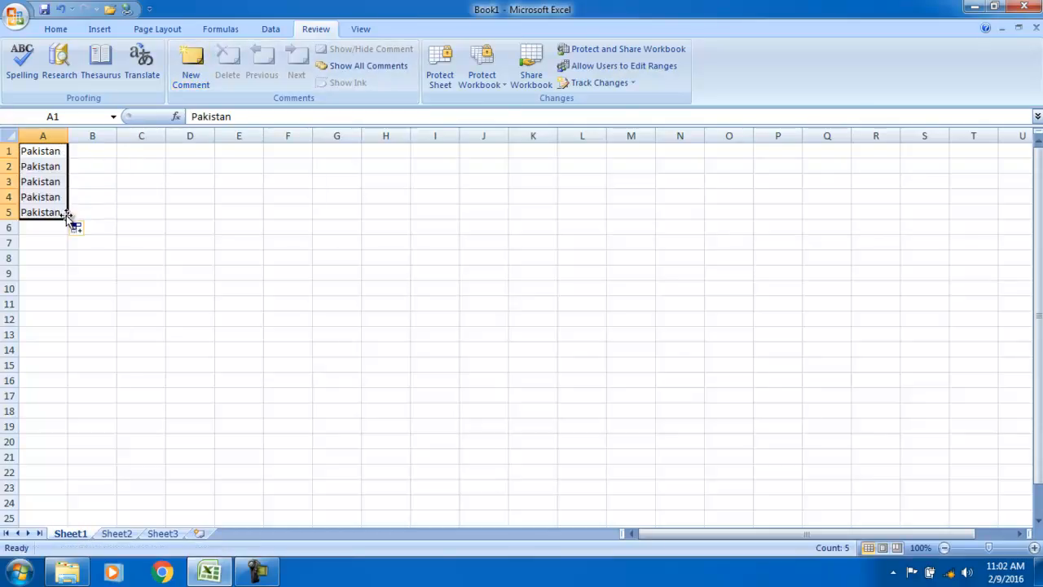
click(88, 151)
click(189, 84)
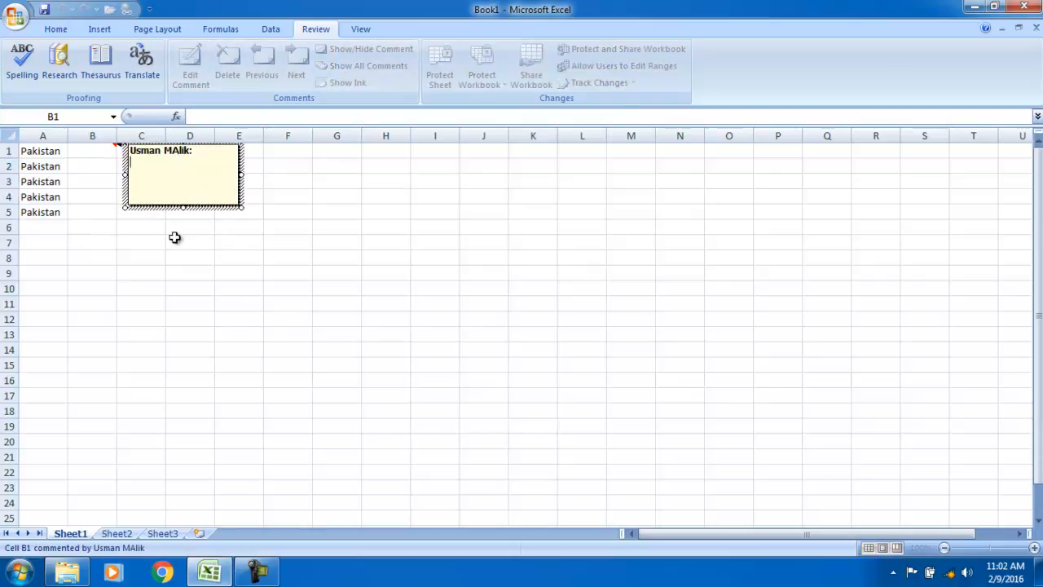
drag(183, 259, 185, 268)
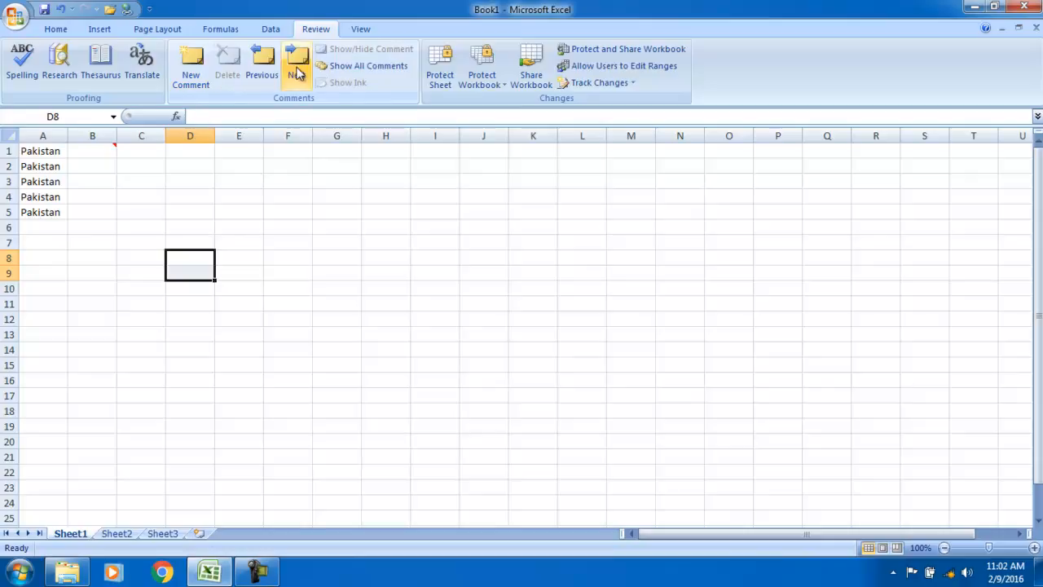
click(107, 150)
click(227, 67)
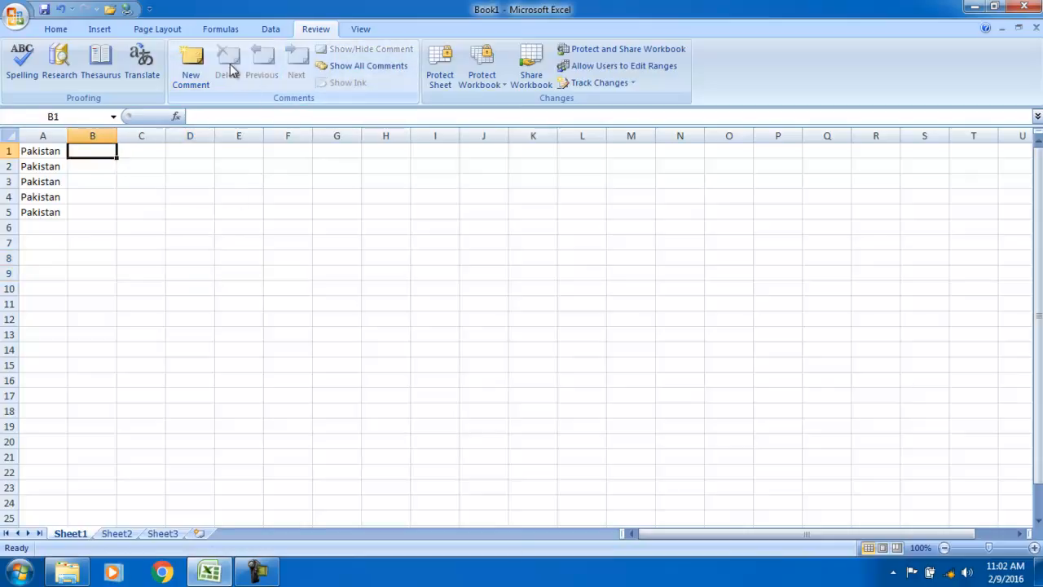
Add the comment "Thisi is my country." to cell A1
click(27, 149)
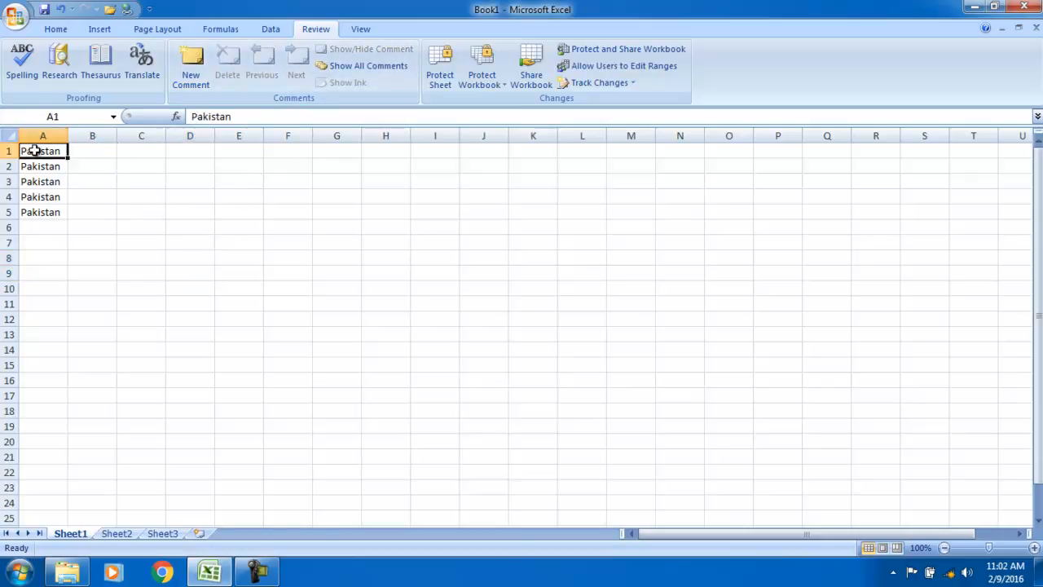
click(190, 80)
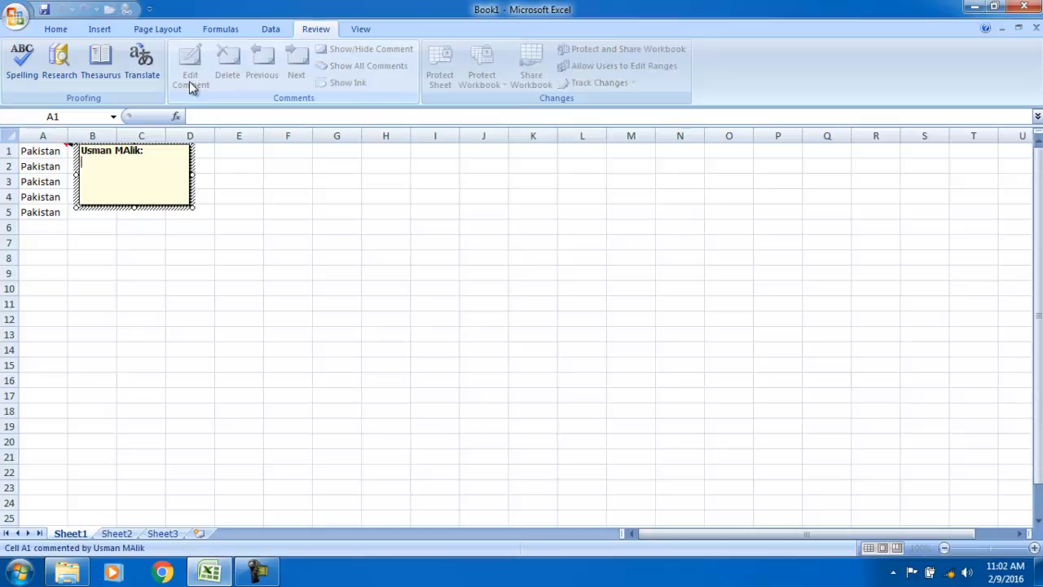
text(Thisi s)
key(BackSpace)
key(BackSpace)
text(is my country)
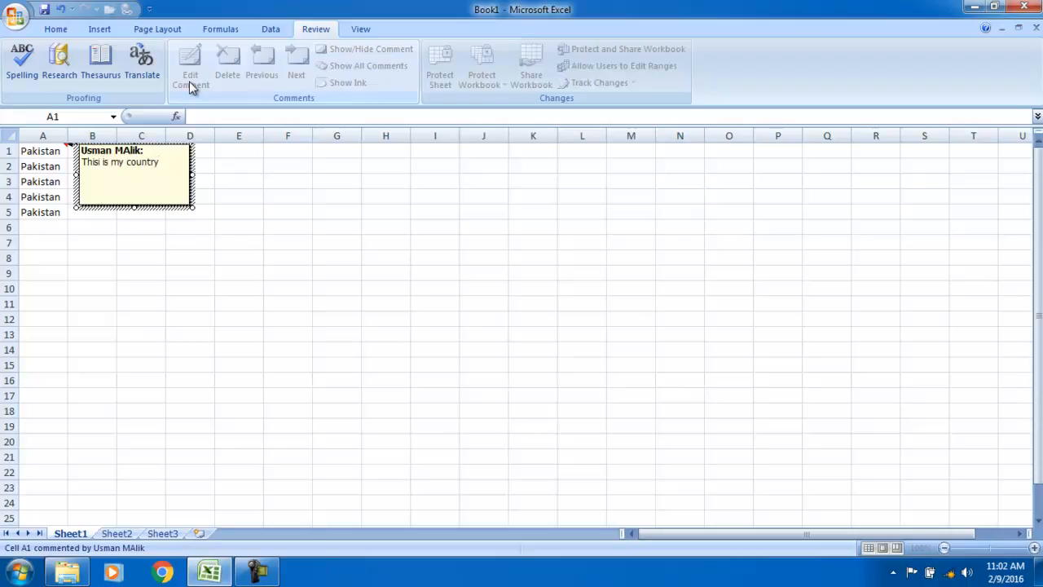
text(.)
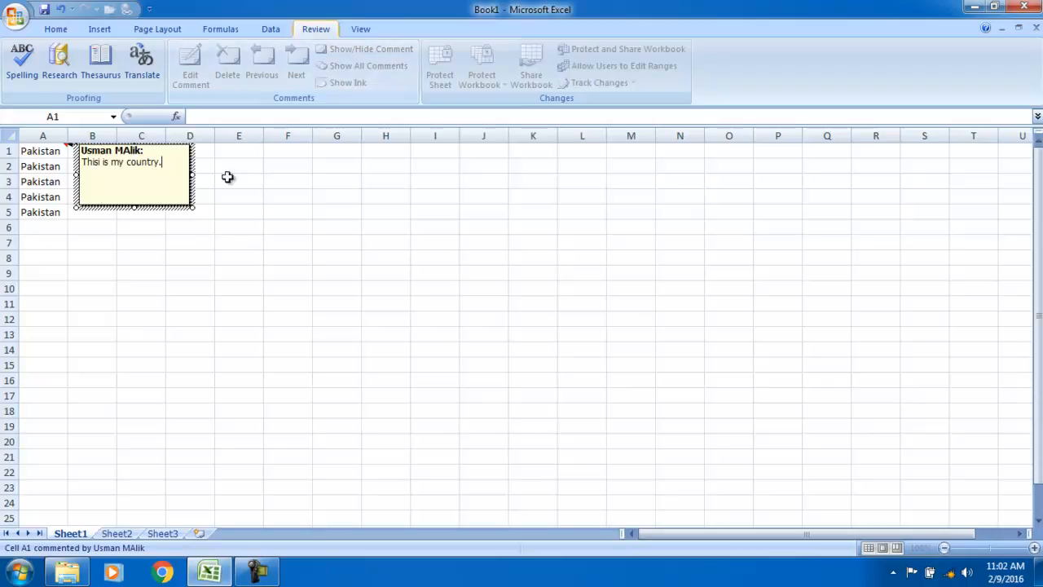
click(239, 240)
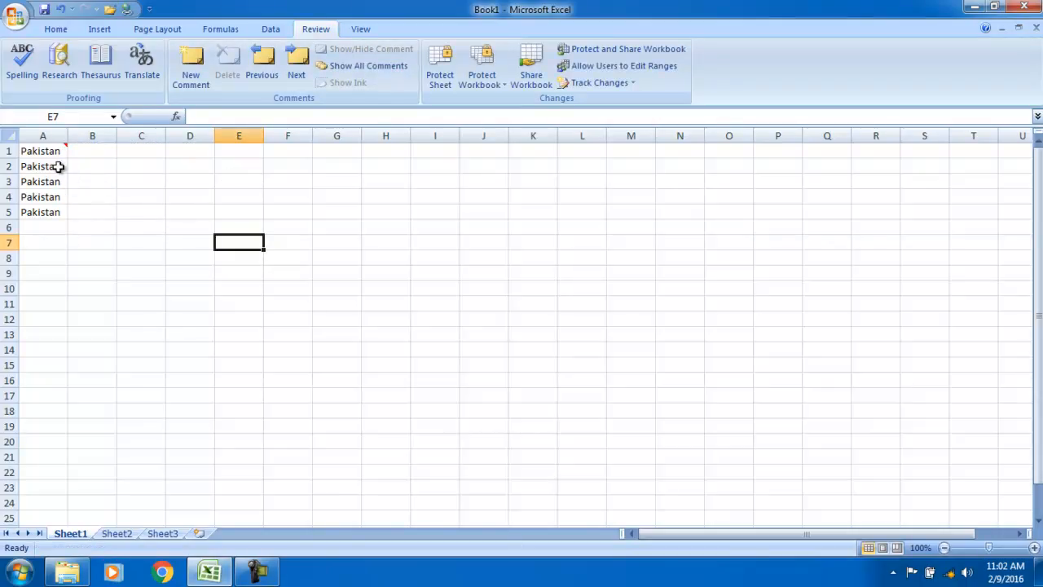
mouse_move(62, 149)
Add a comment reading 'duhfuhdsiufh' to cell A2
click(59, 166)
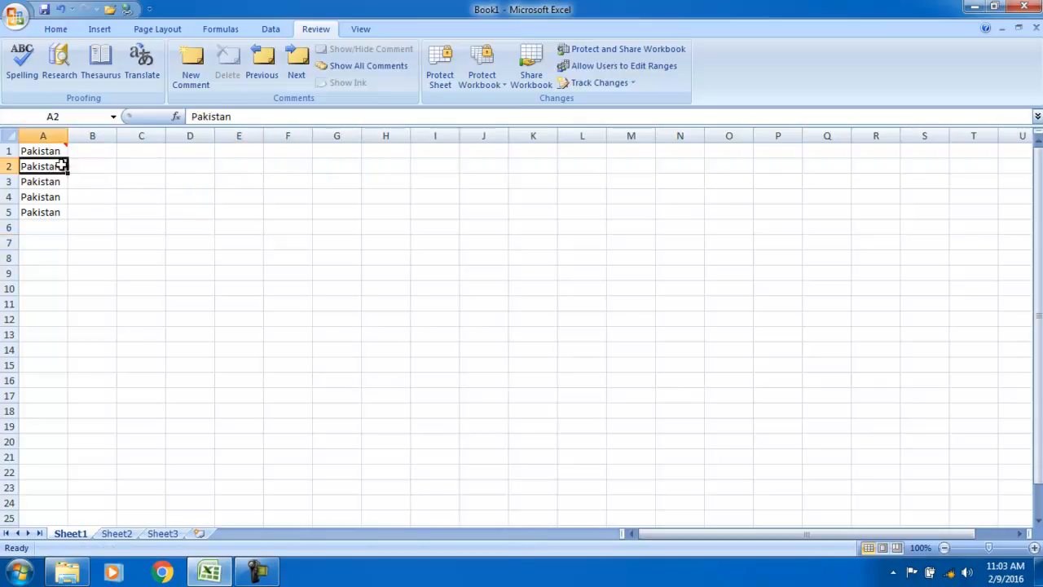
click(191, 65)
text(duhfuhdsiufh)
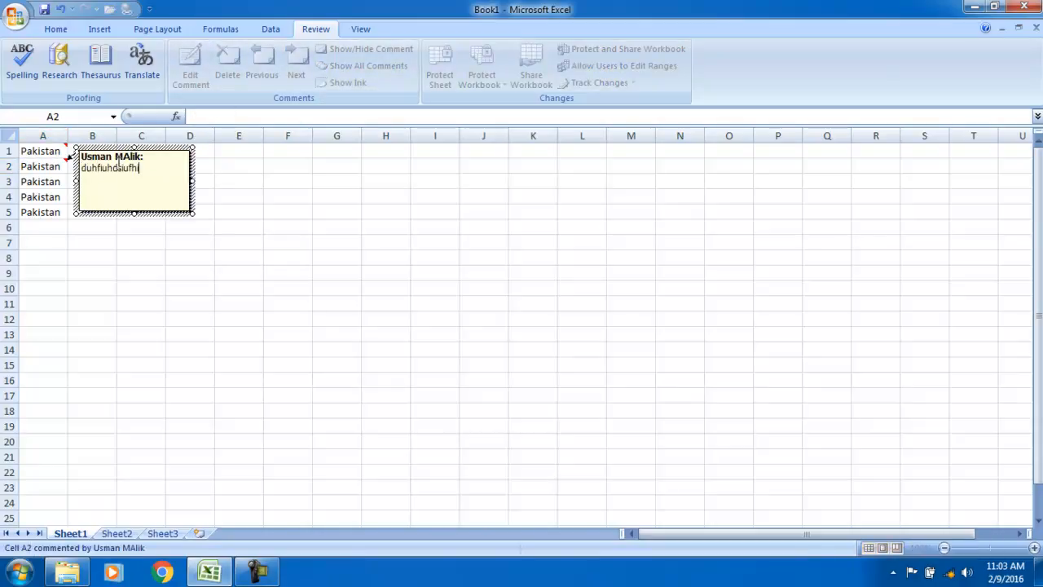
click(190, 273)
Add comments 'sd' to A3 and 'sdfds' to A4, then reselect A1
click(24, 181)
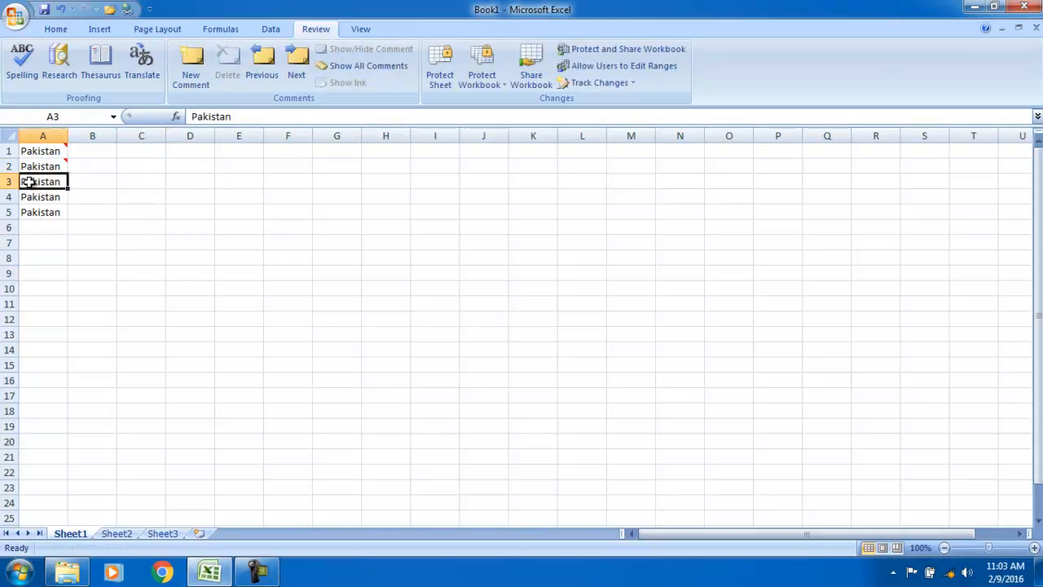
click(189, 73)
text(sd)
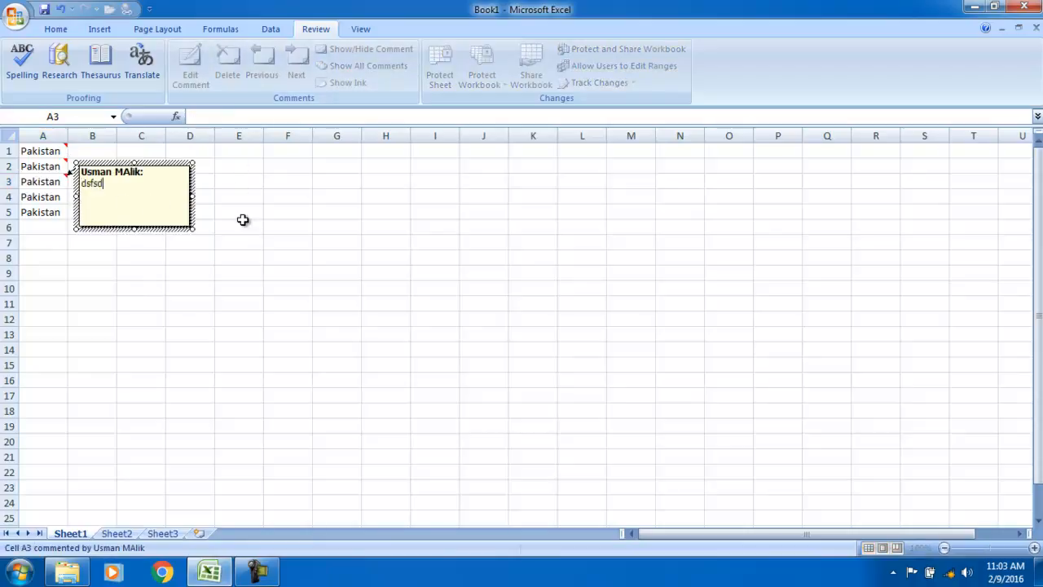
click(242, 218)
click(51, 198)
click(189, 74)
text(sdfds)
click(247, 223)
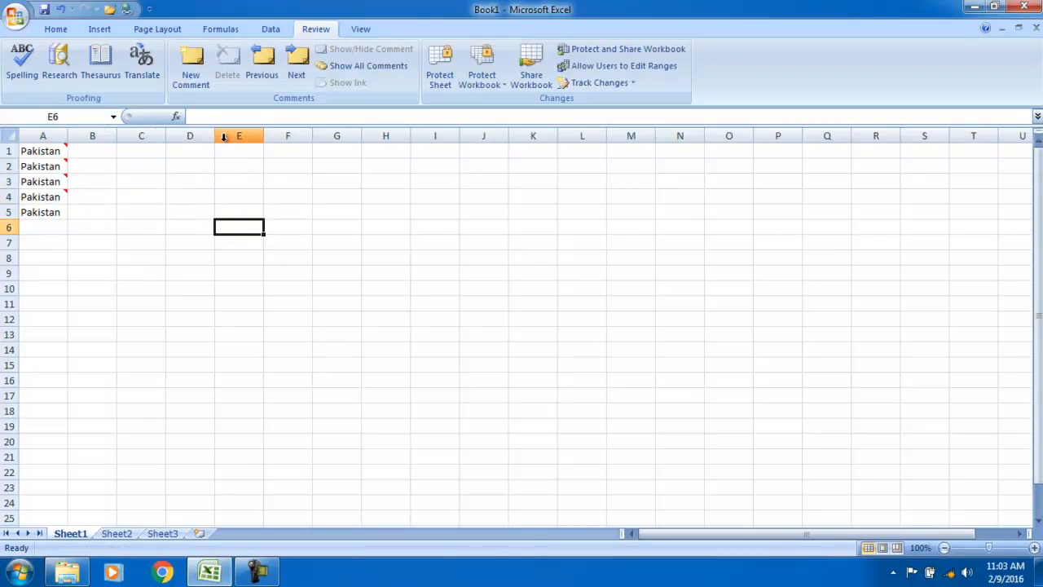
click(36, 152)
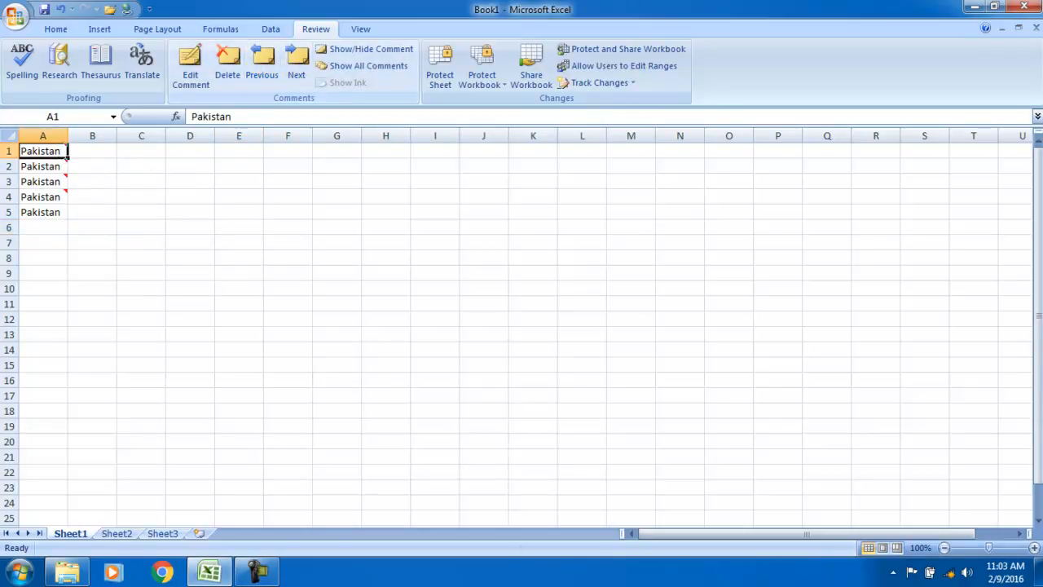
mouse_move(26, 168)
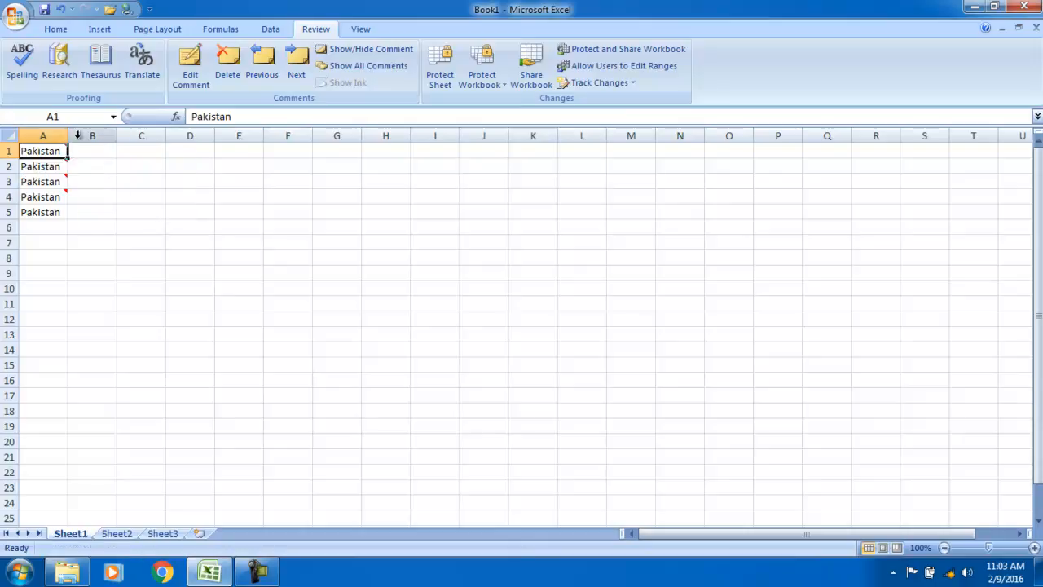
click(39, 185)
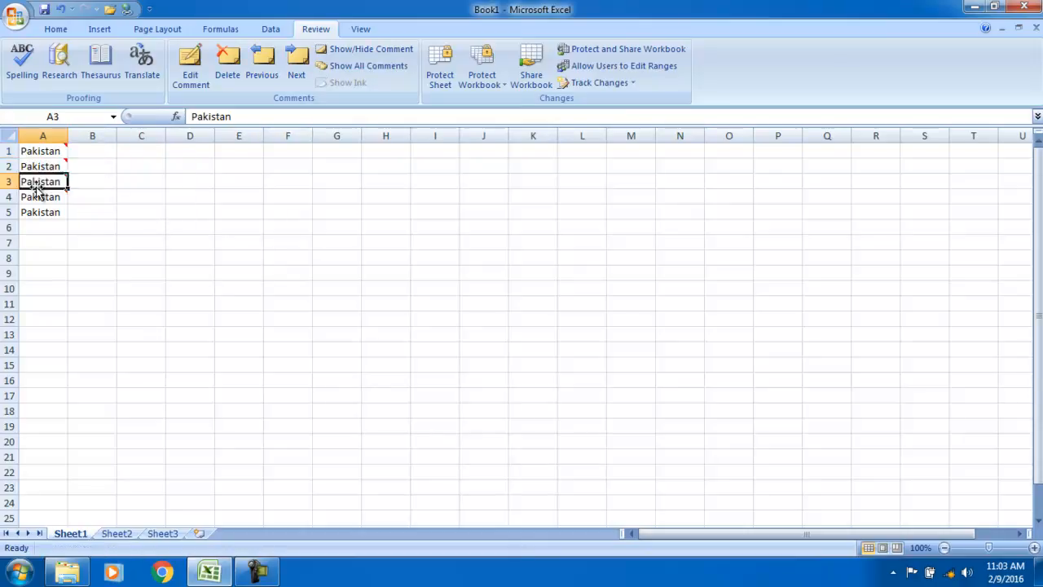
click(261, 80)
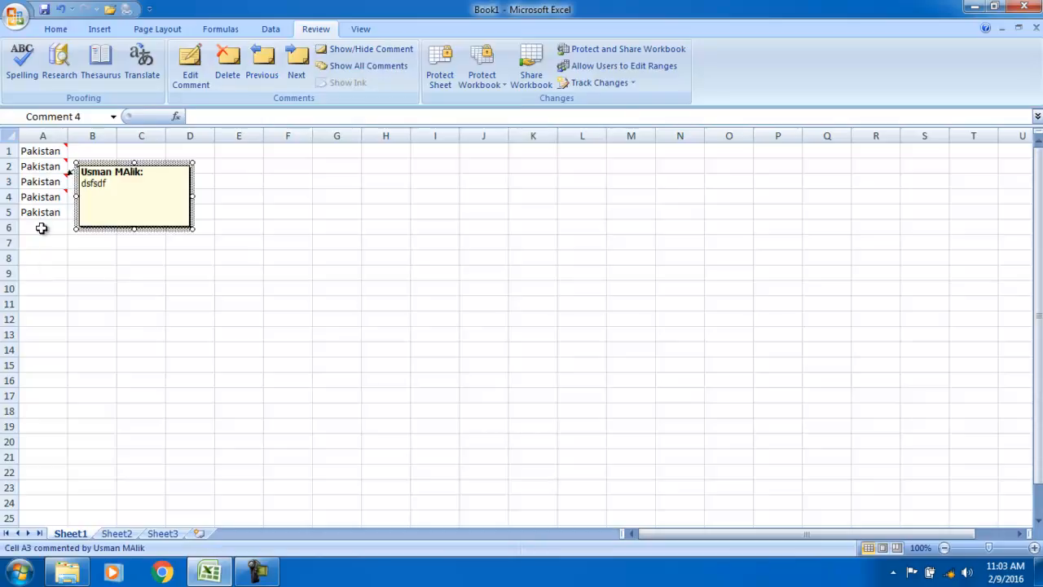
click(261, 70)
click(261, 62)
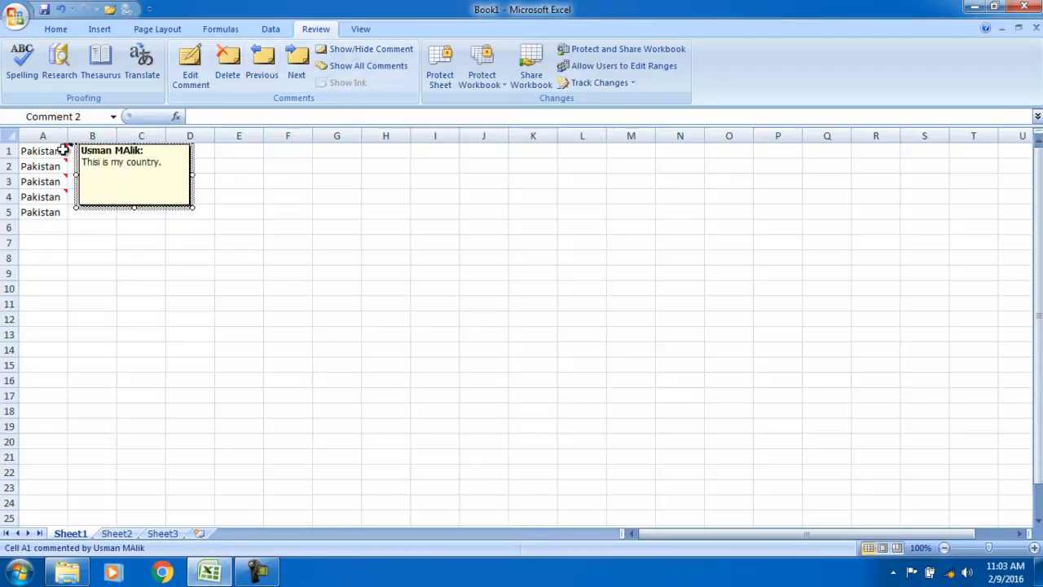
click(268, 59)
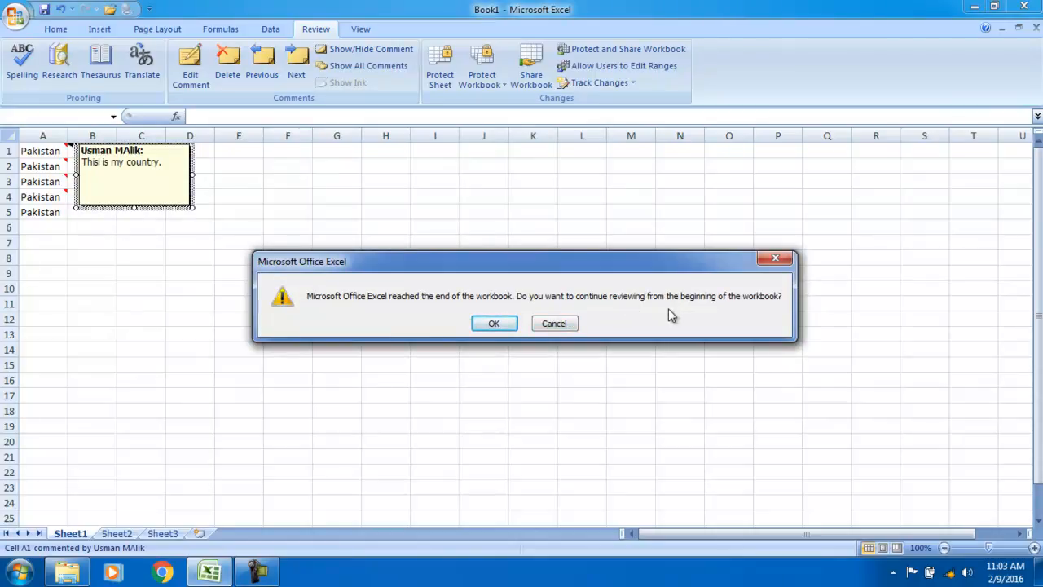
click(494, 323)
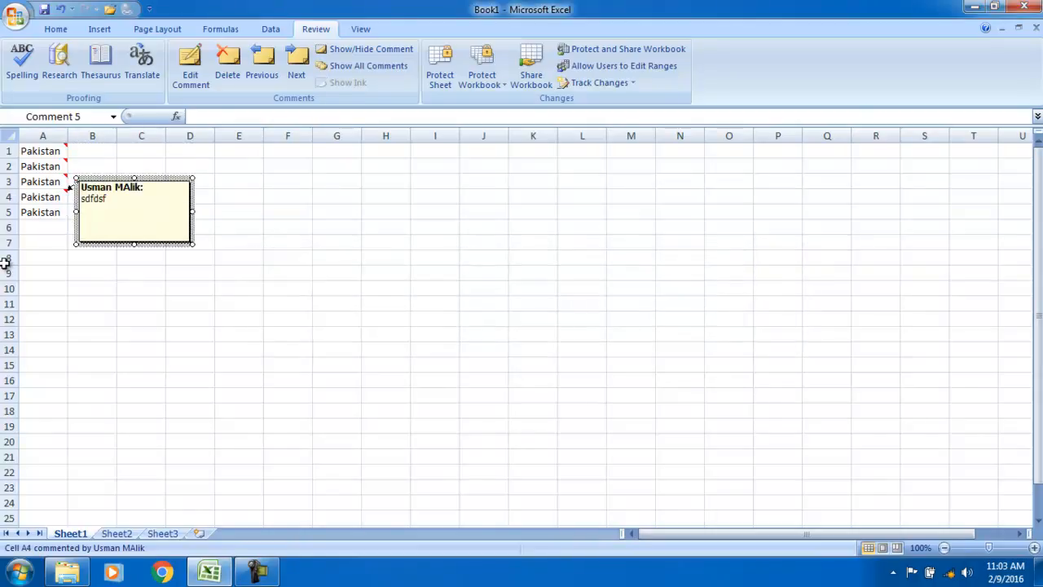
click(49, 152)
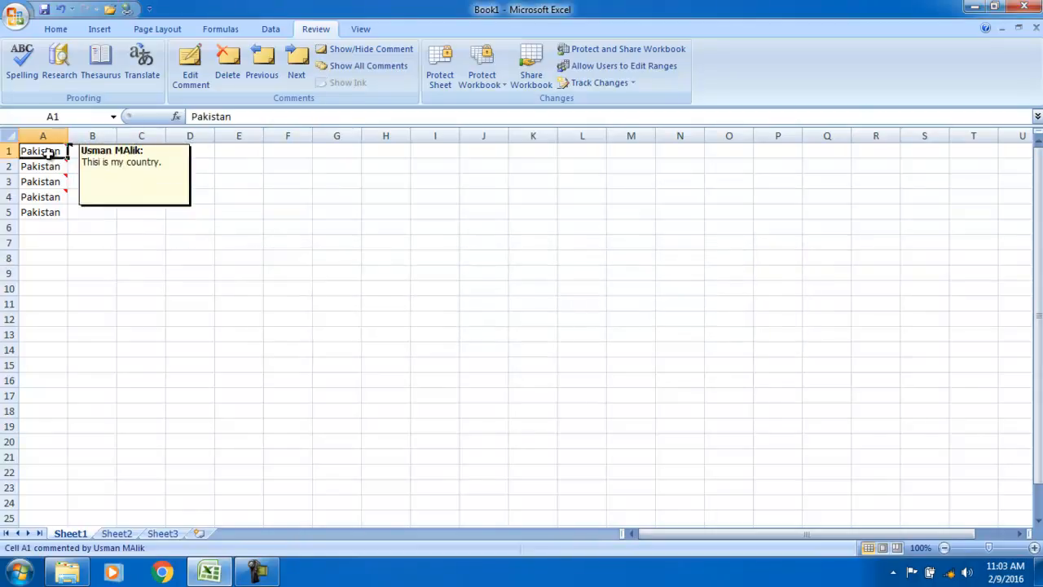
click(295, 72)
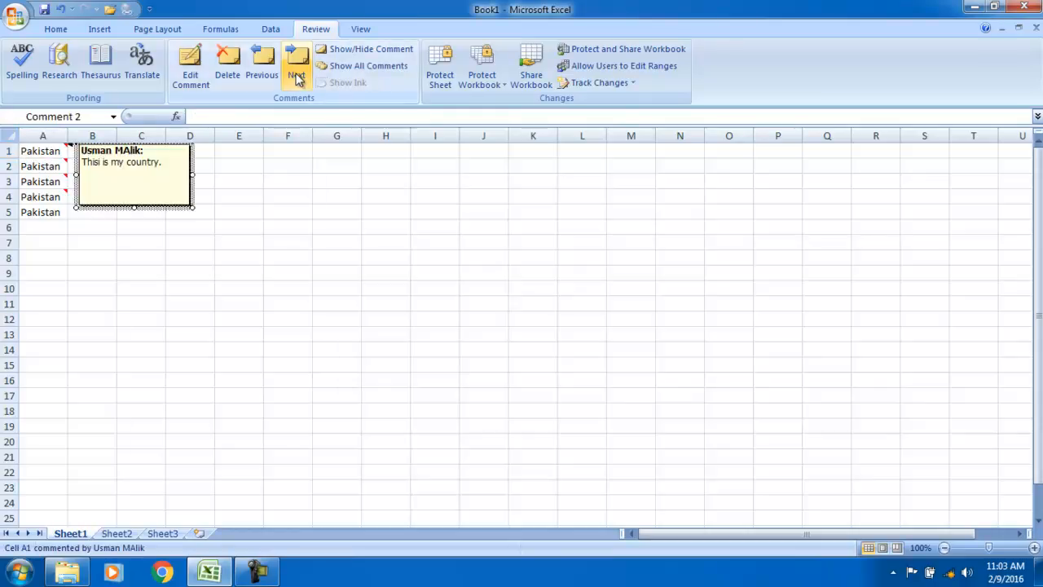
click(297, 75)
click(298, 75)
click(298, 75)
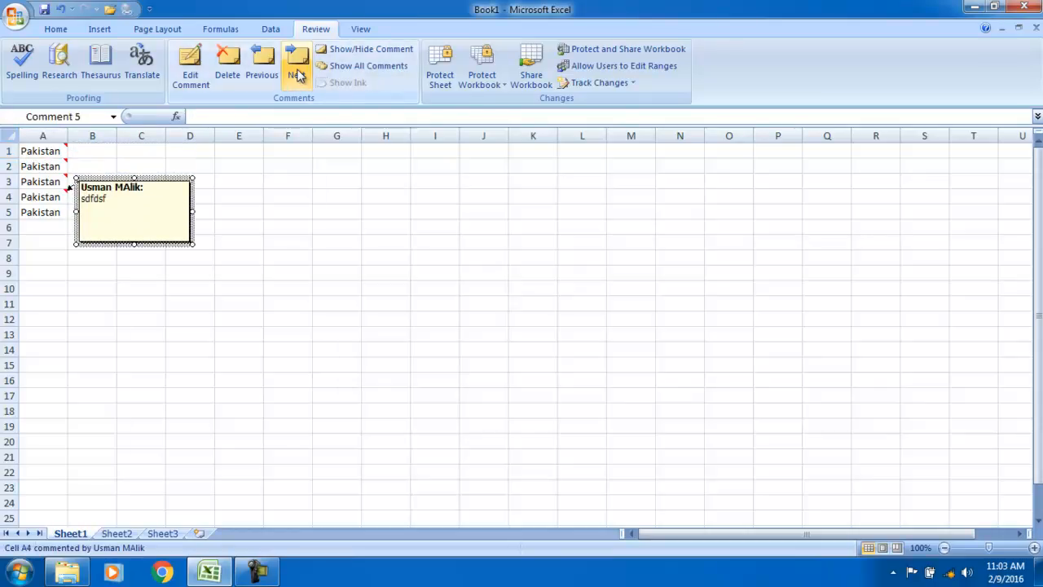
click(297, 75)
click(493, 324)
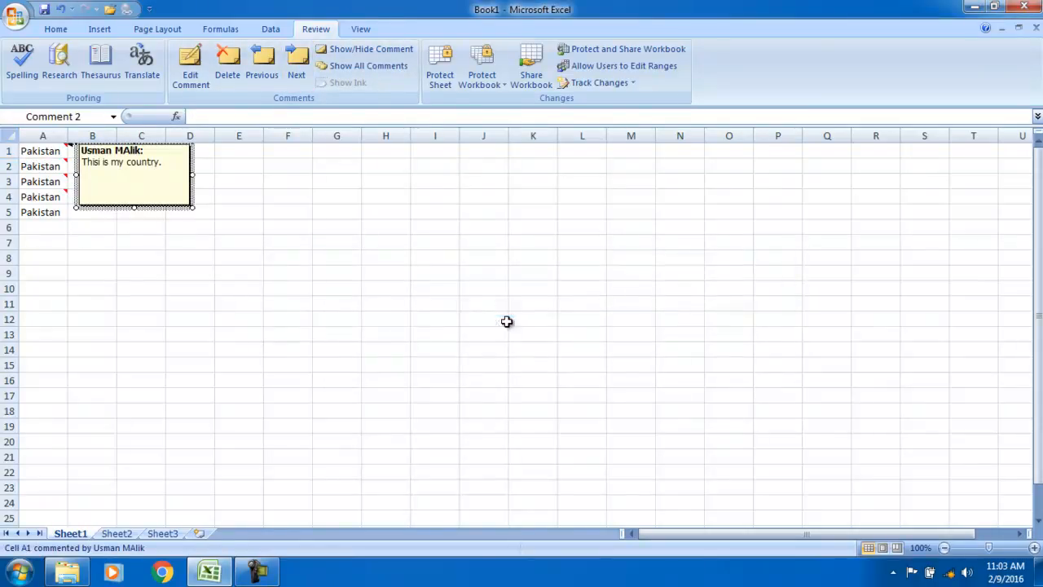
click(6, 348)
click(30, 167)
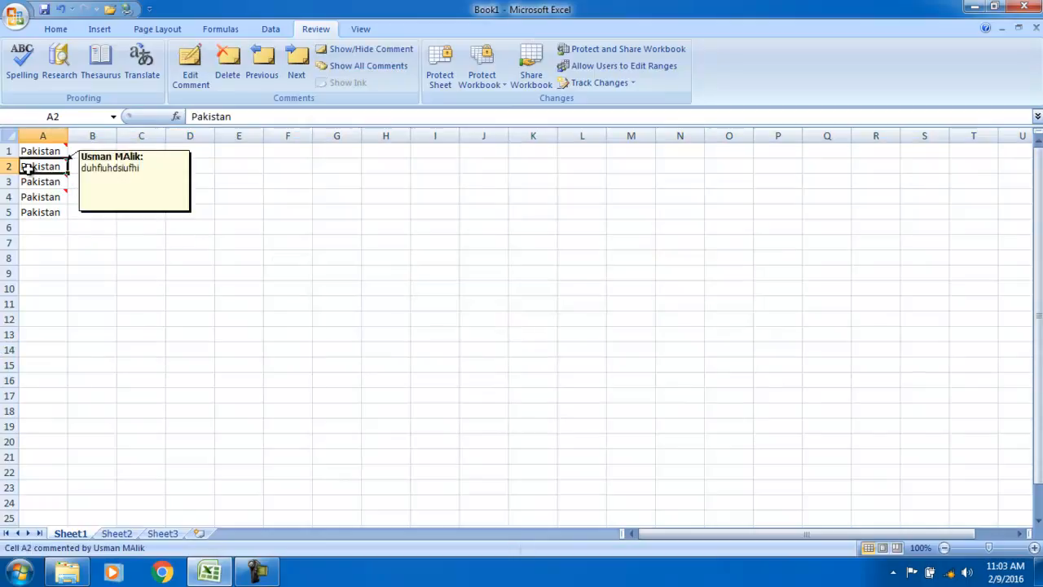
click(115, 227)
click(39, 164)
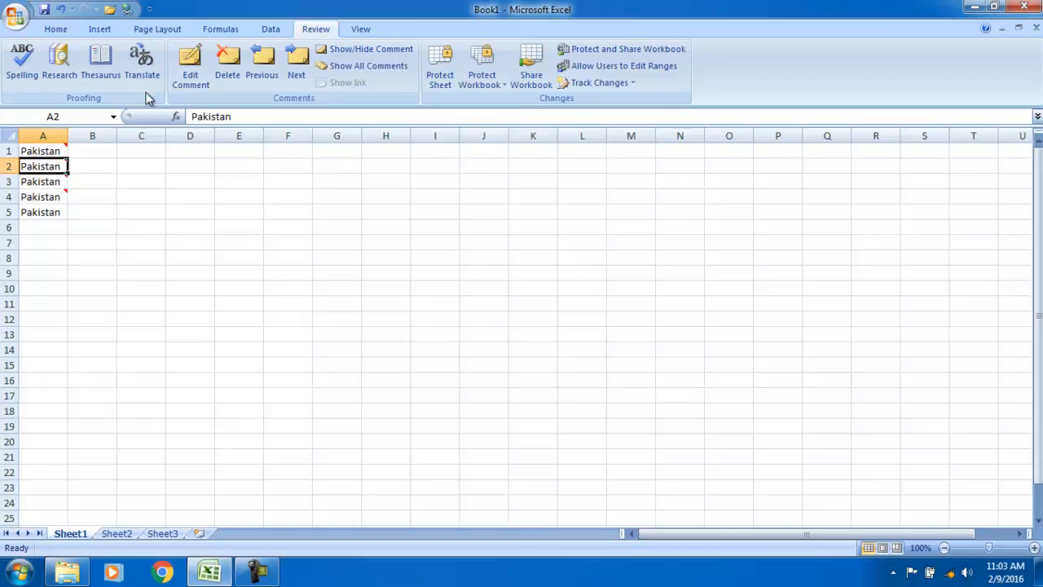
Replace the text of A2's comment with 'djkhfudhfuhdis'
click(190, 67)
drag(82, 176, 79, 166)
text(djkhfudhfuhdis)
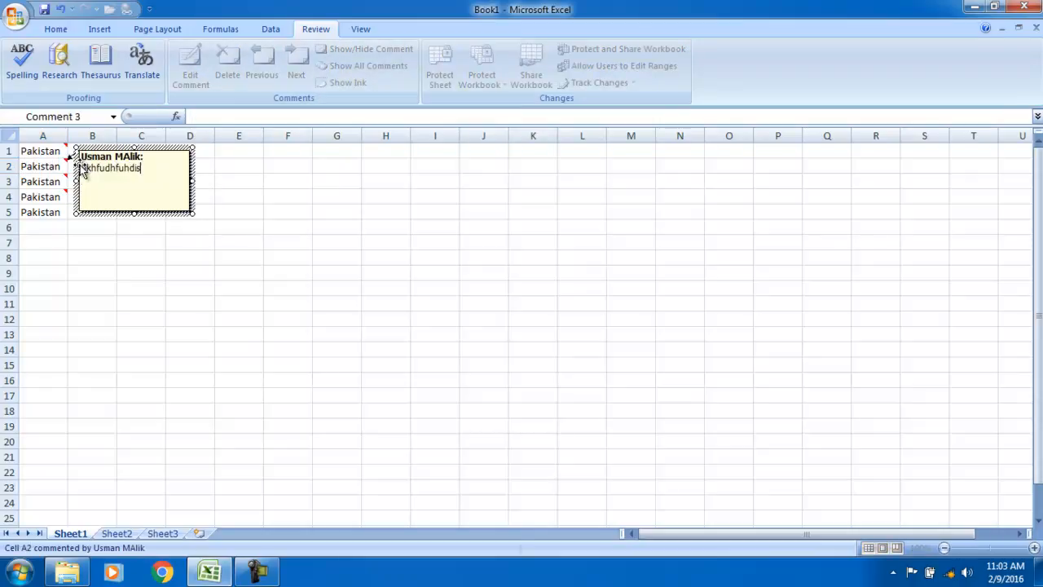
click(182, 337)
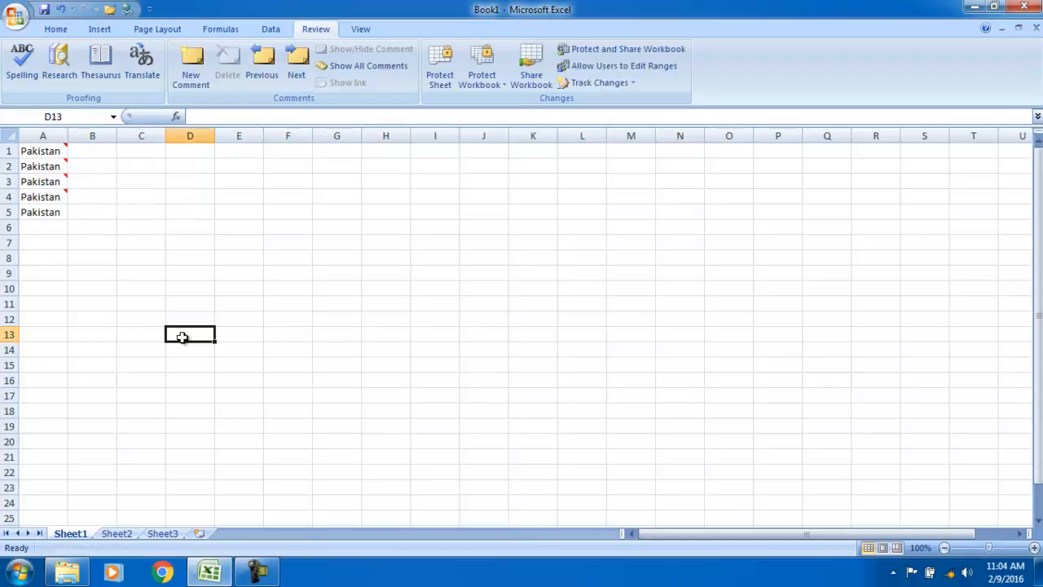
Delete the comments on A1 and A2:A4, then undo both deletions
click(56, 153)
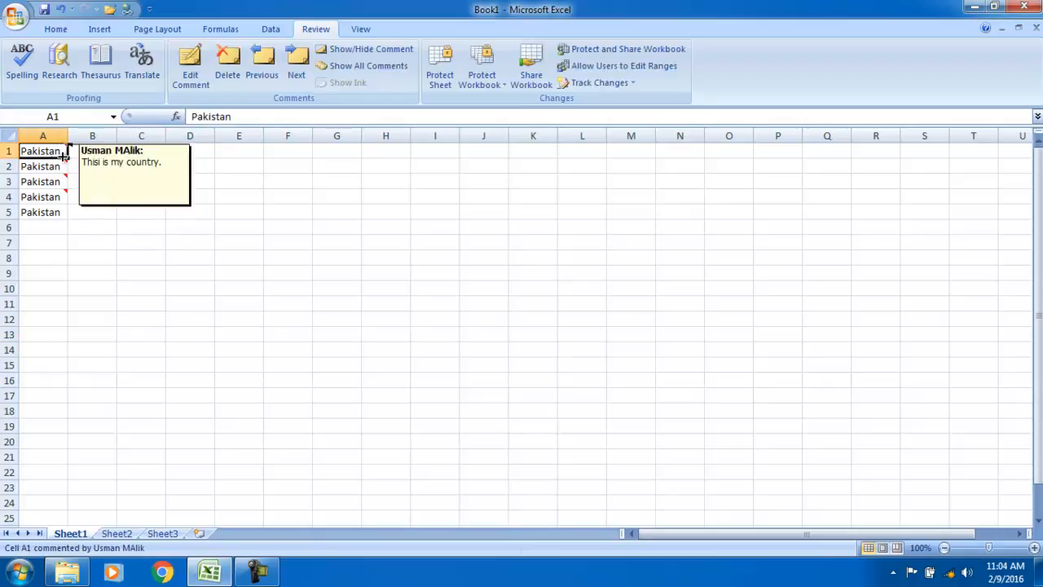
click(228, 69)
drag(59, 166, 58, 193)
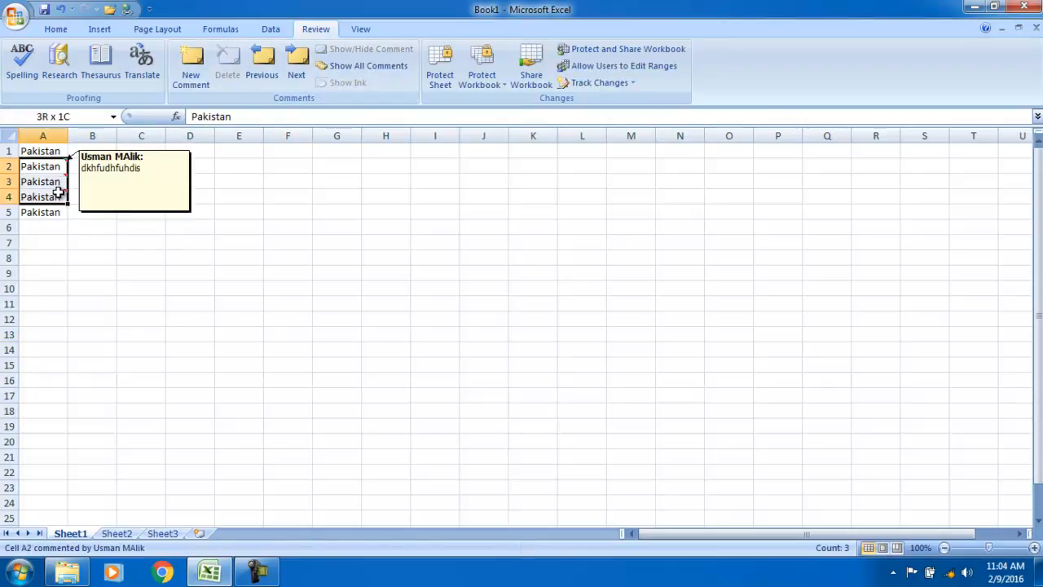
click(227, 69)
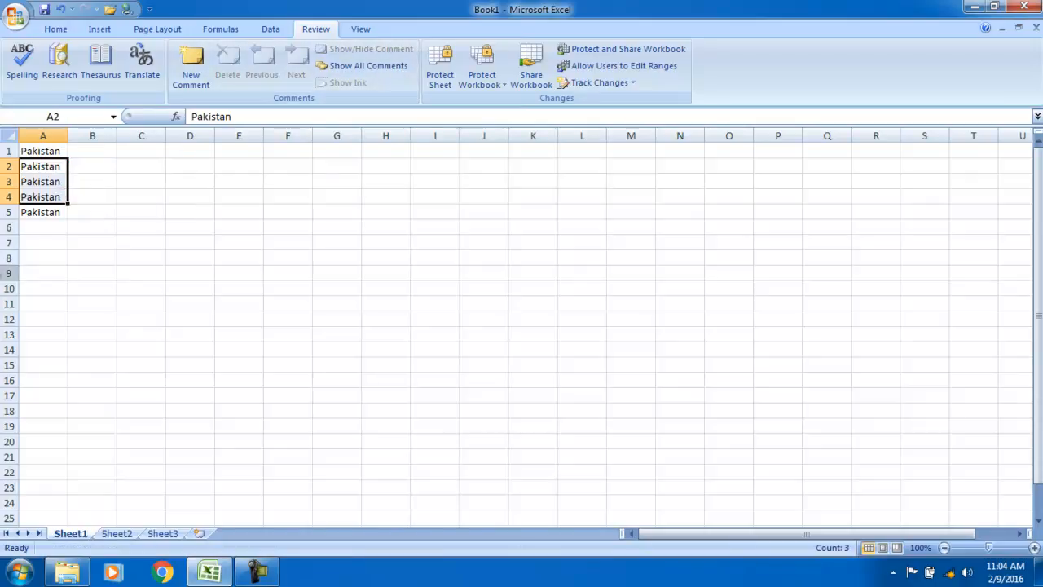
key(ctrl+z)
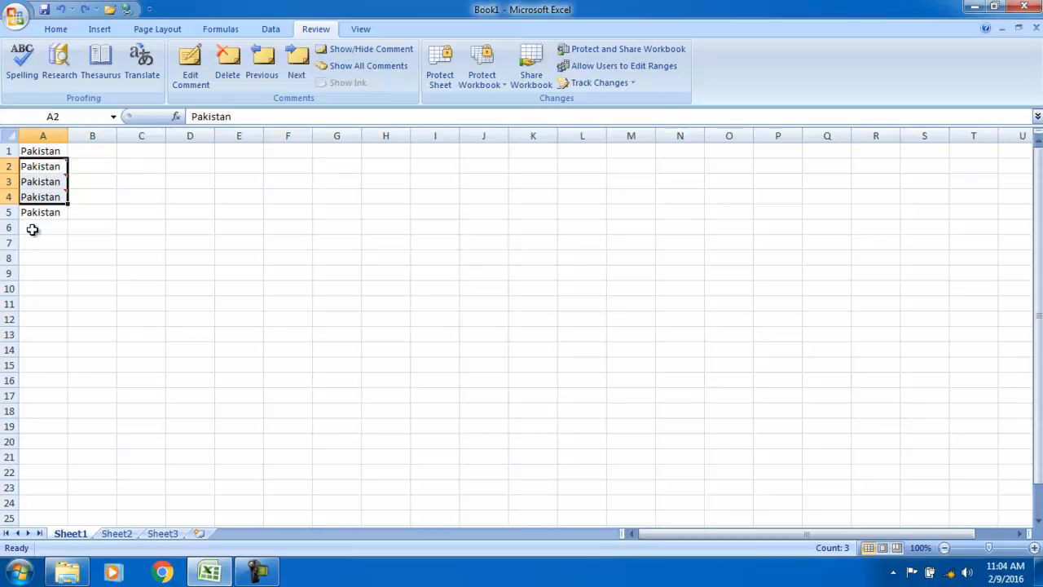
key(ctrl+z)
click(27, 298)
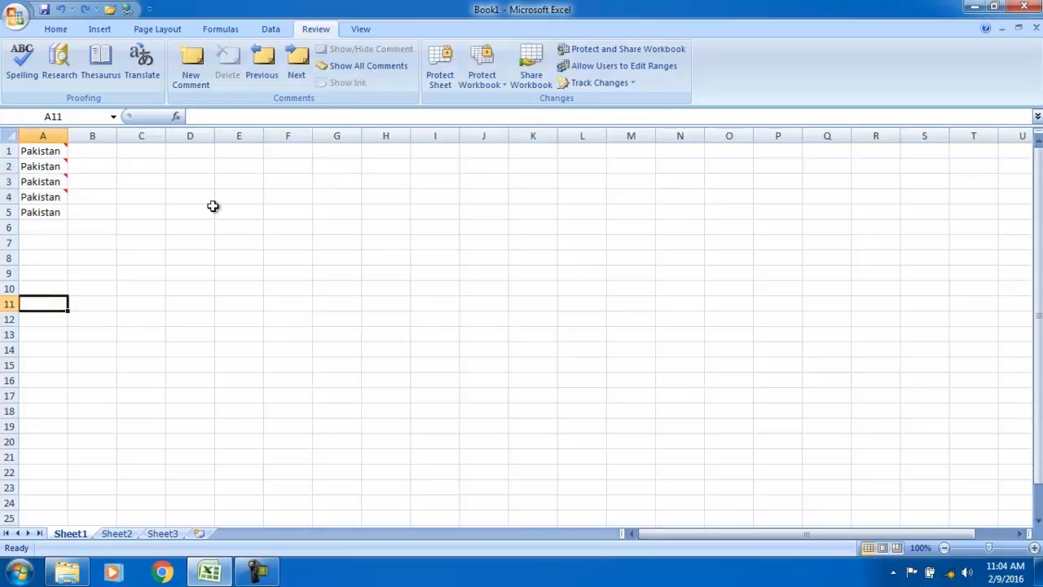
Show all comments and reposition the A1–A4 comment boxes around the sheet
click(387, 68)
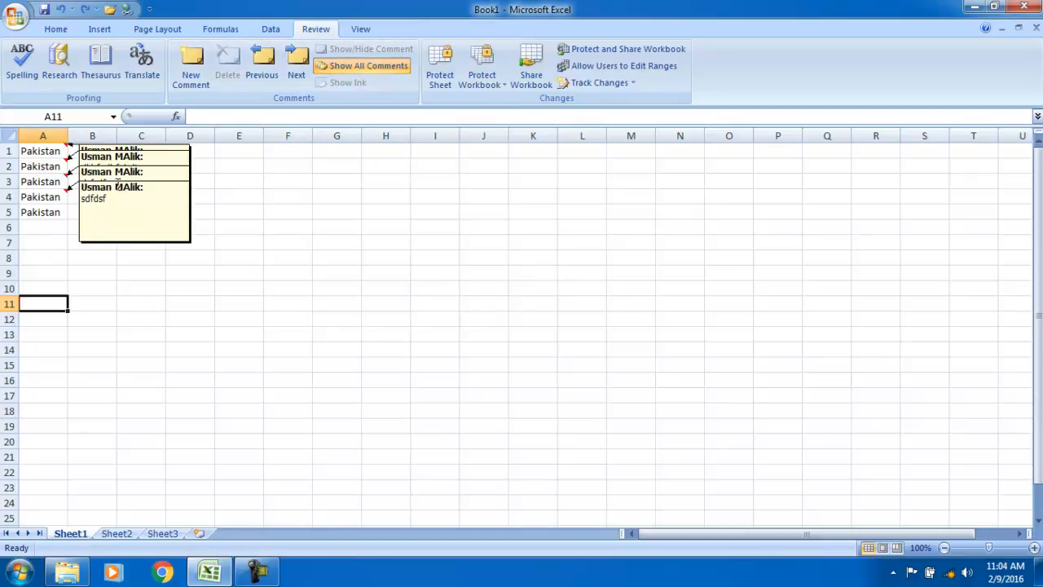
drag(119, 186, 125, 227)
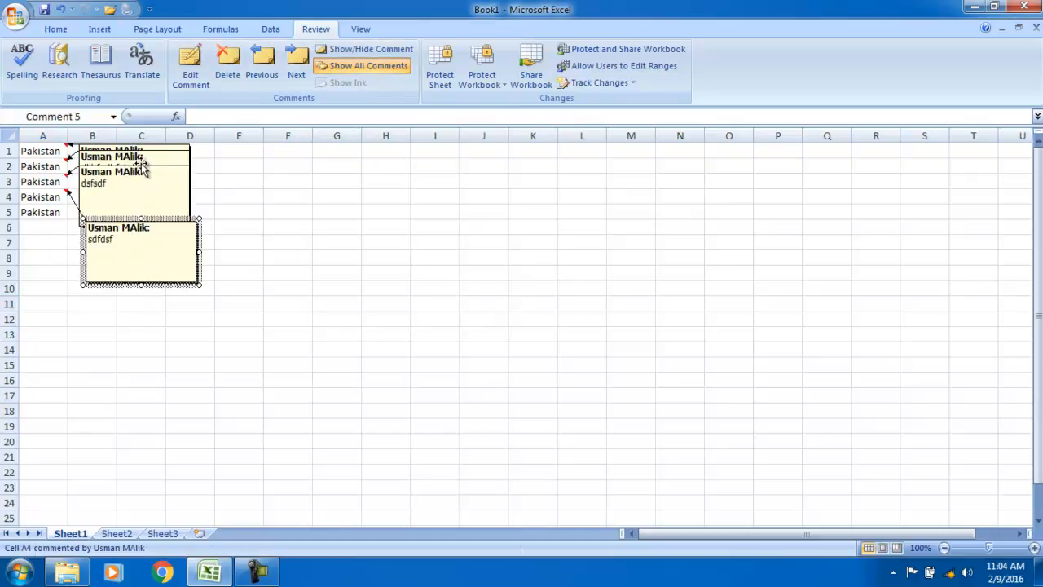
drag(144, 169, 345, 182)
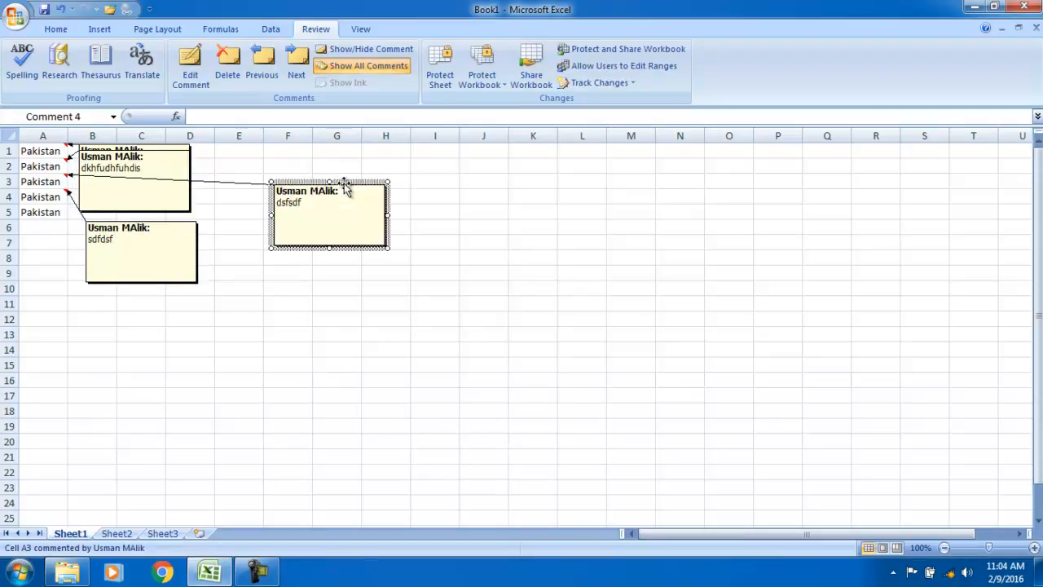
drag(152, 149, 265, 314)
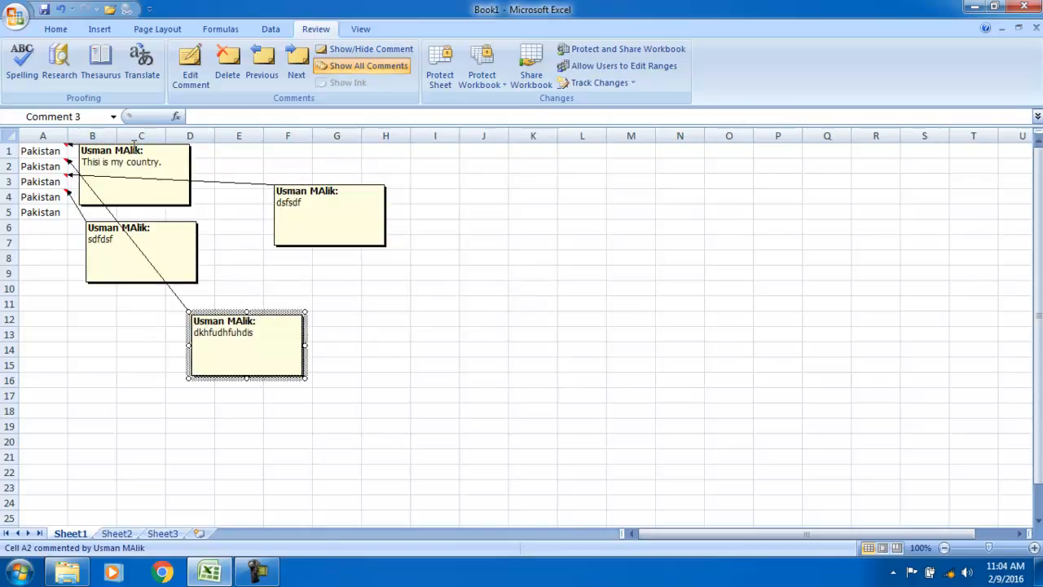
drag(135, 147, 540, 238)
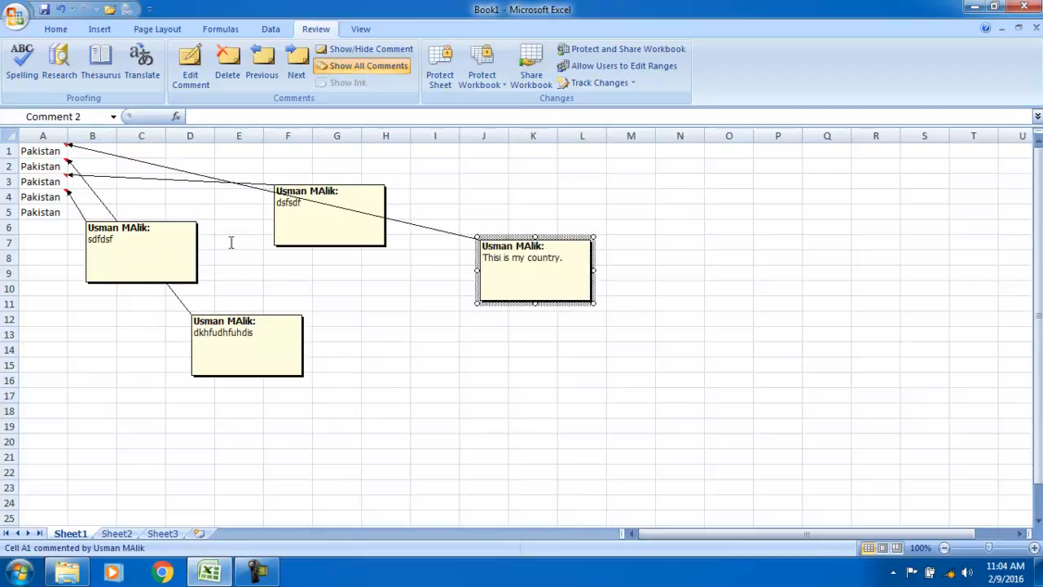
click(342, 48)
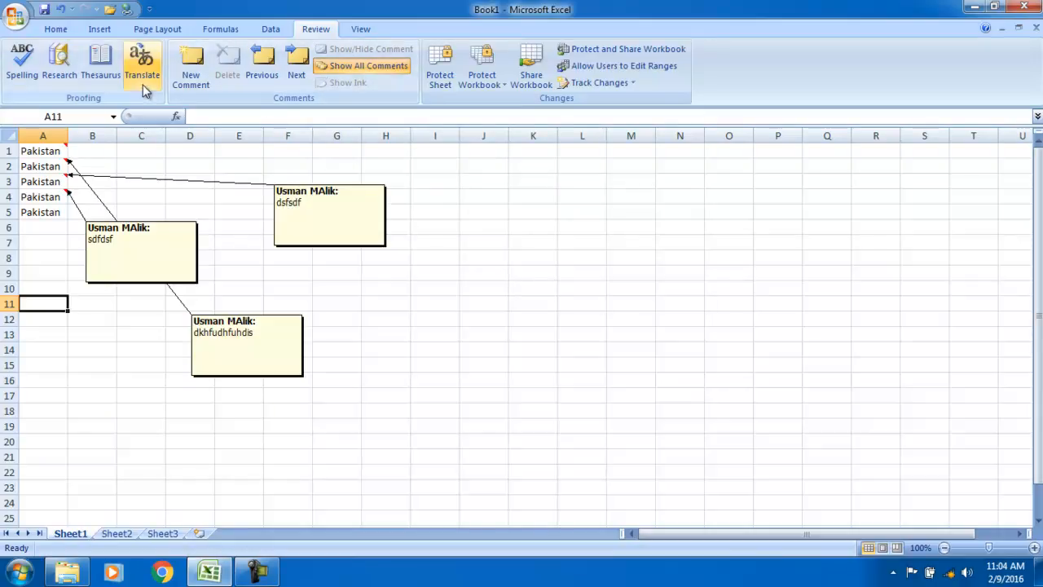
Delete the comments from cells A1 through A4
drag(40, 152, 50, 202)
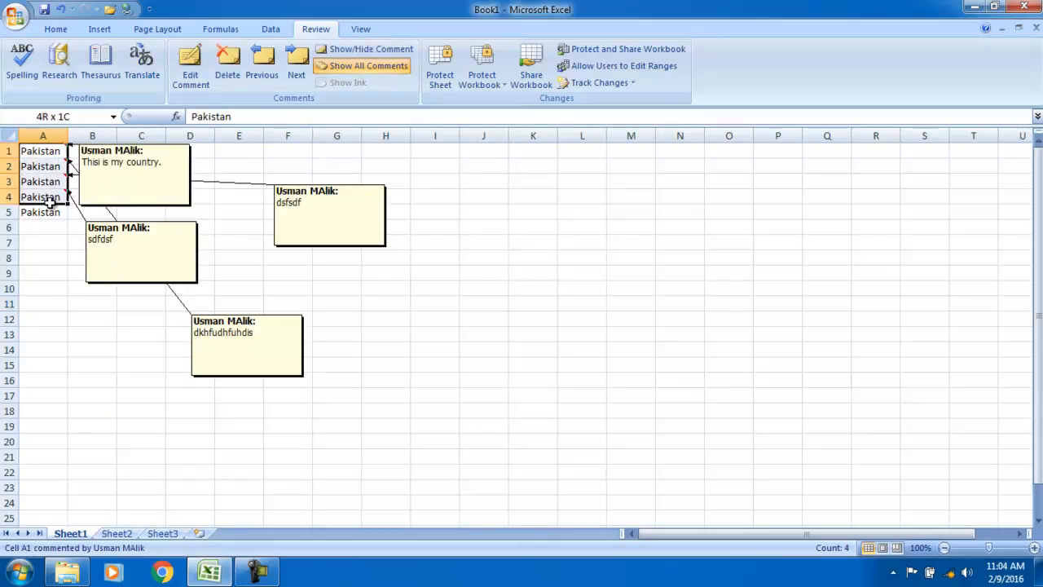
click(227, 65)
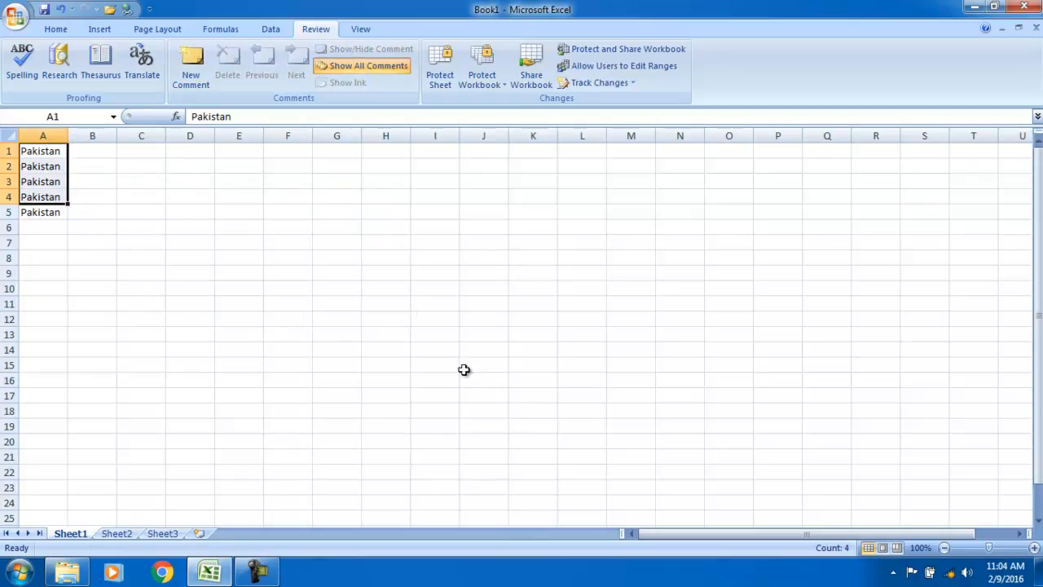
click(417, 310)
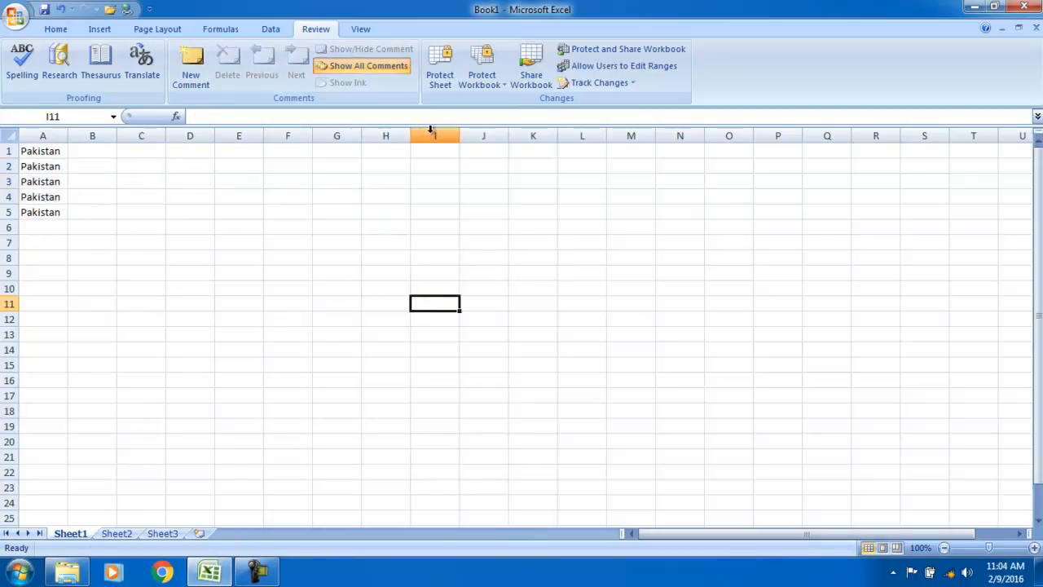
Protect Sheet1 with a password, entering it and confirming it
click(439, 80)
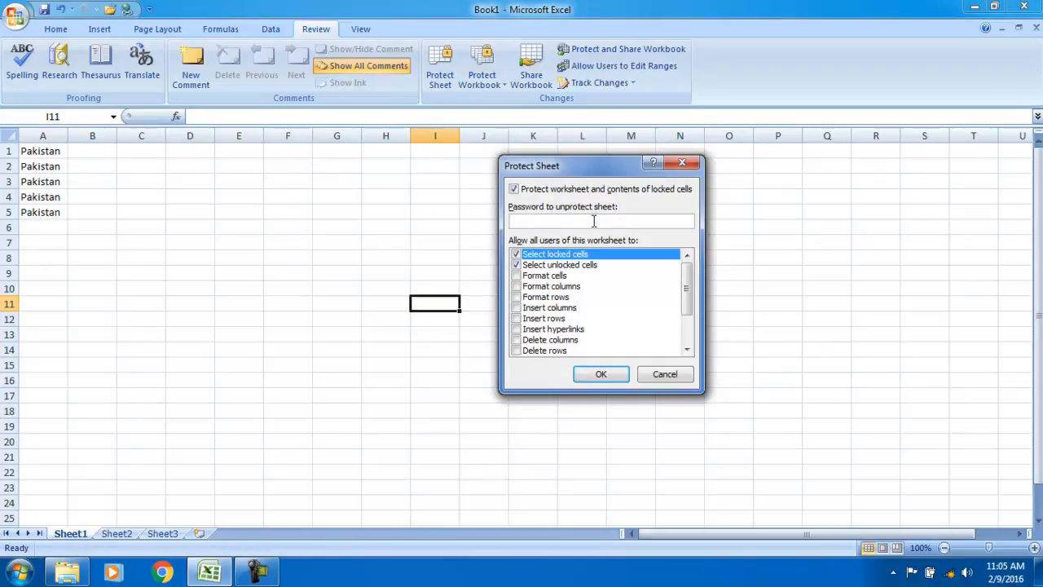
text(123)
click(600, 374)
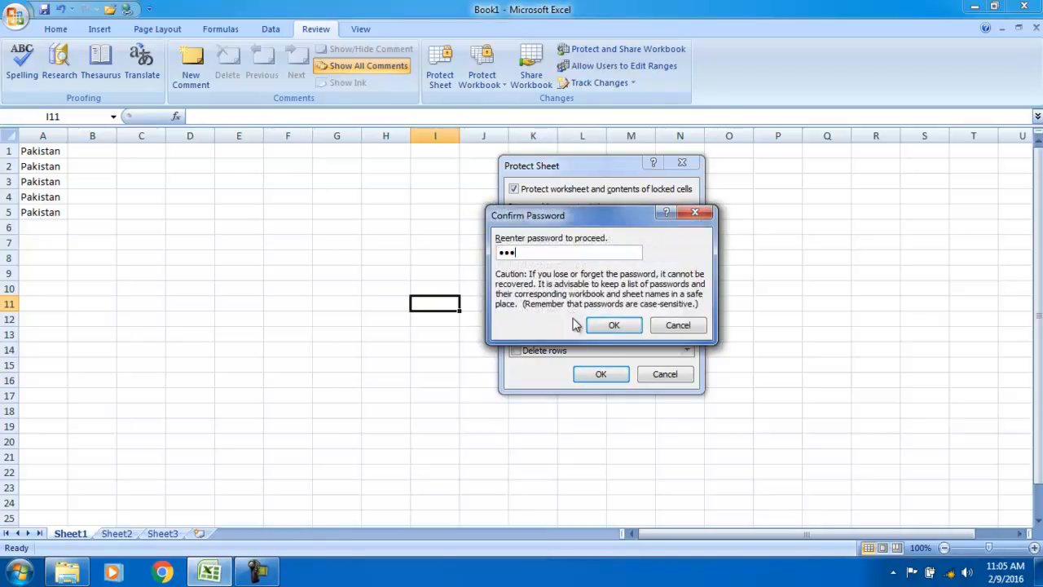
click(611, 325)
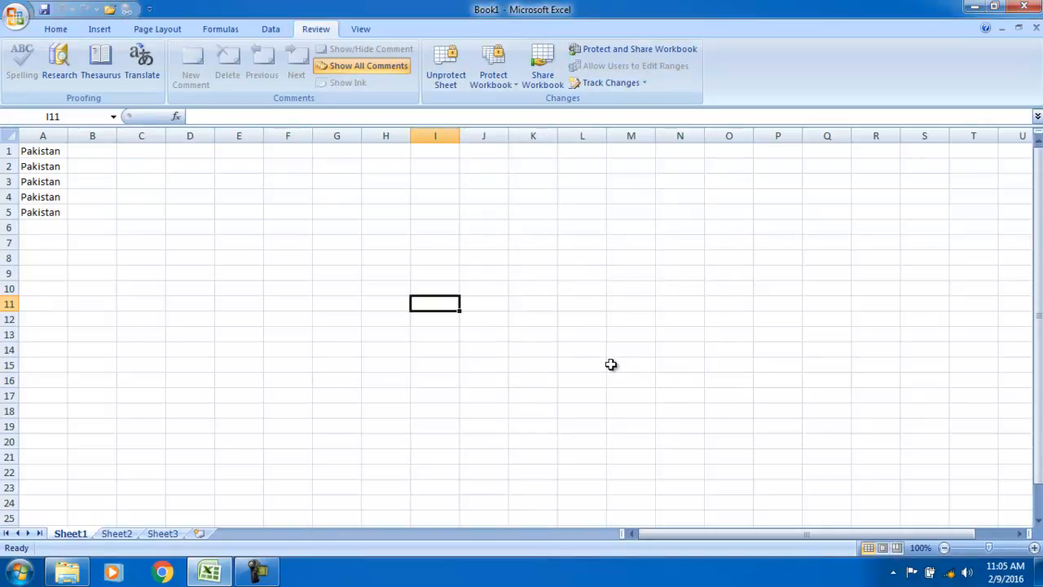
click(366, 269)
click(304, 234)
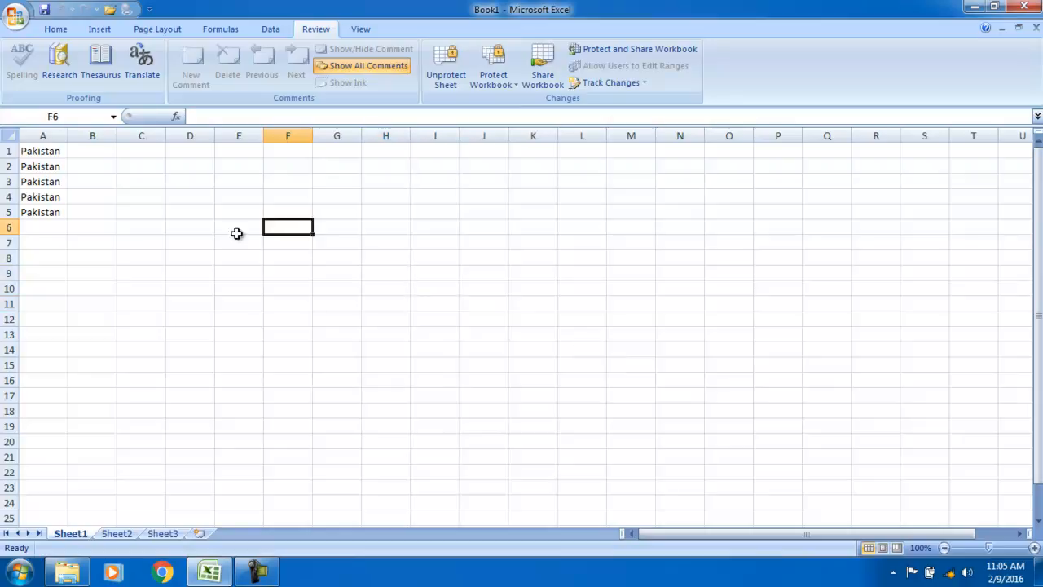
key(a)
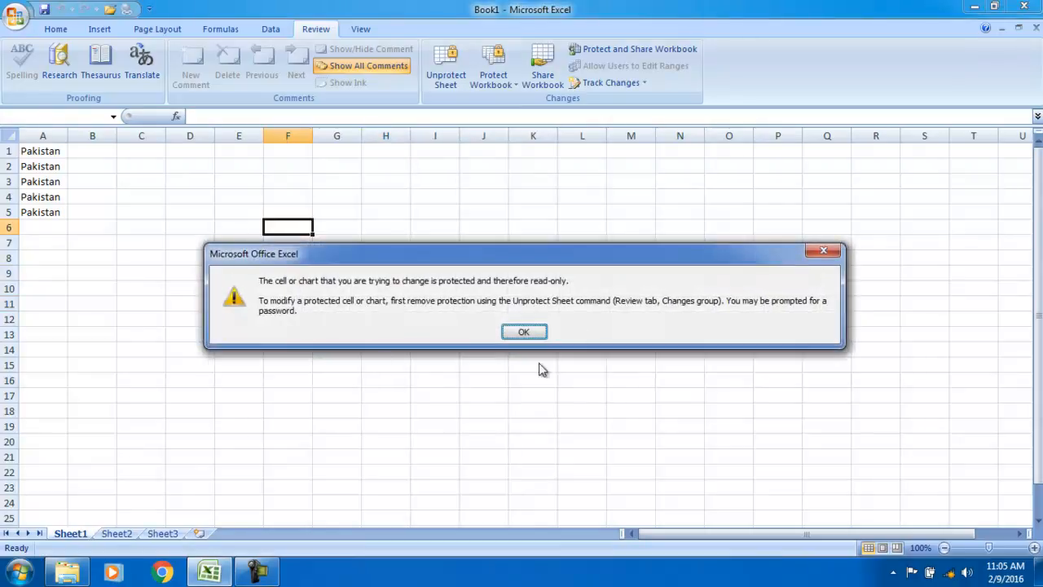
click(524, 330)
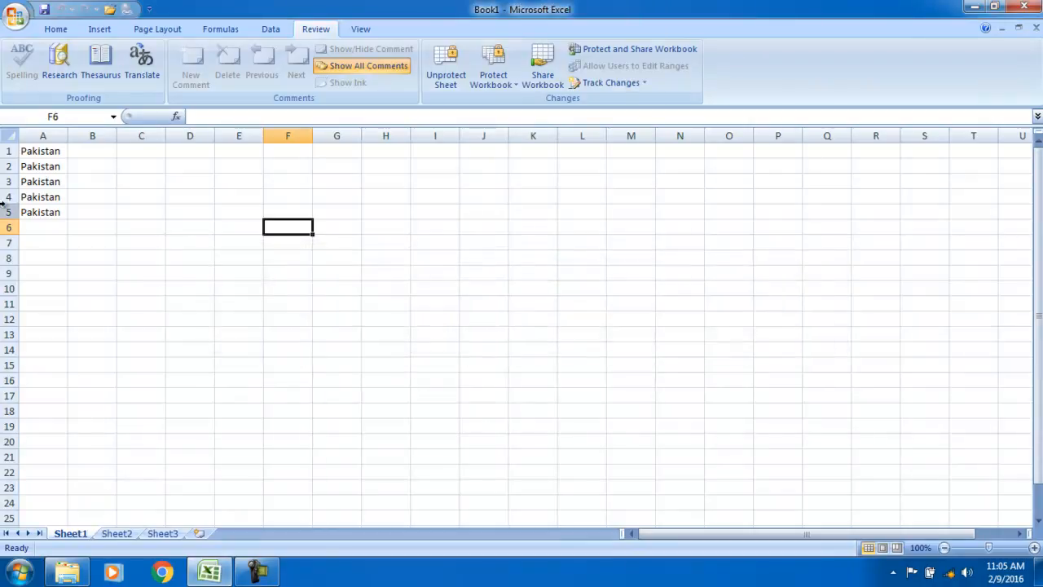
drag(30, 150, 28, 243)
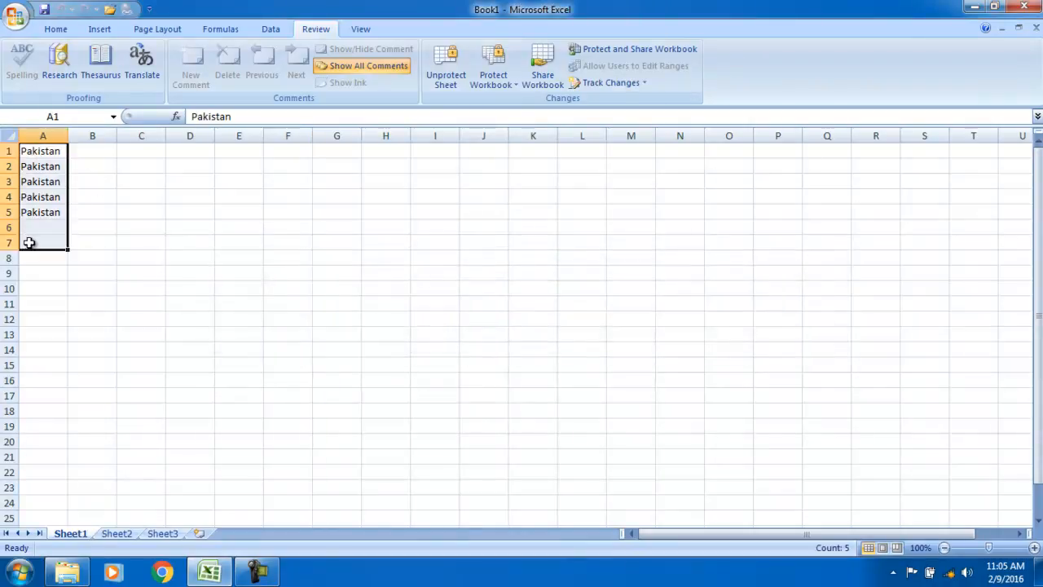
key(Delete)
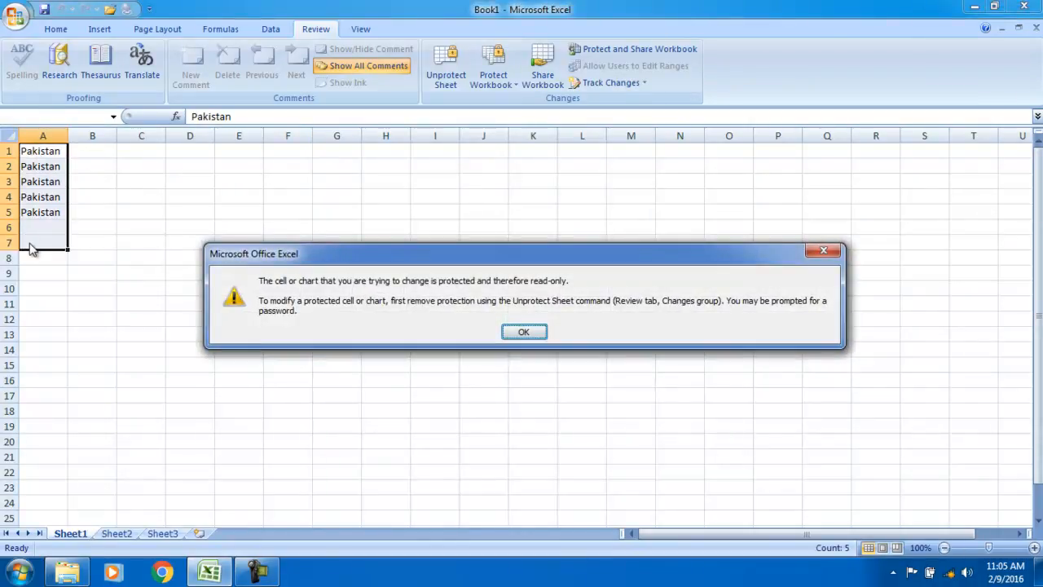
key(Return)
click(33, 271)
drag(106, 196, 126, 198)
click(92, 31)
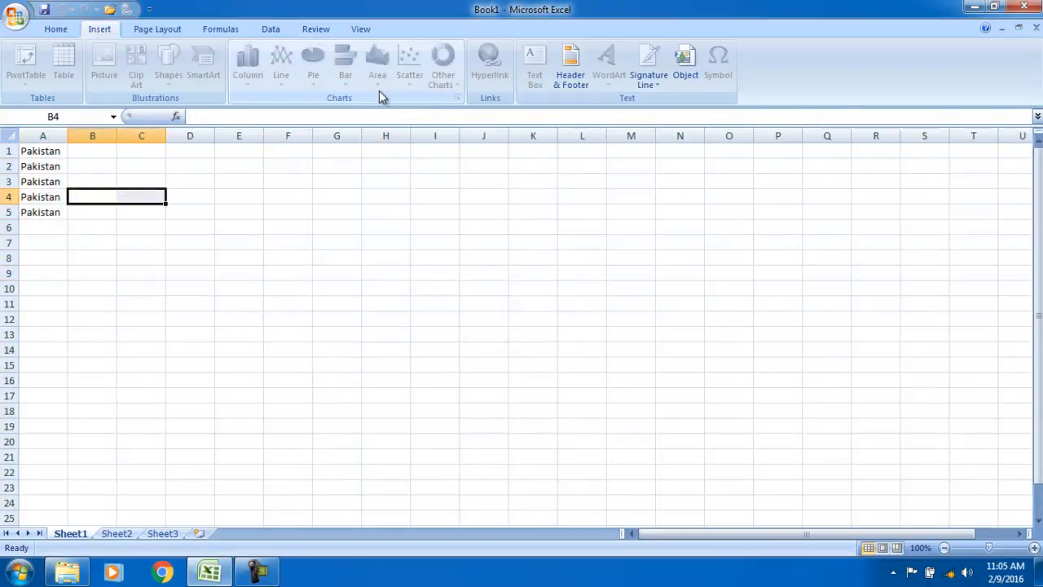
click(57, 30)
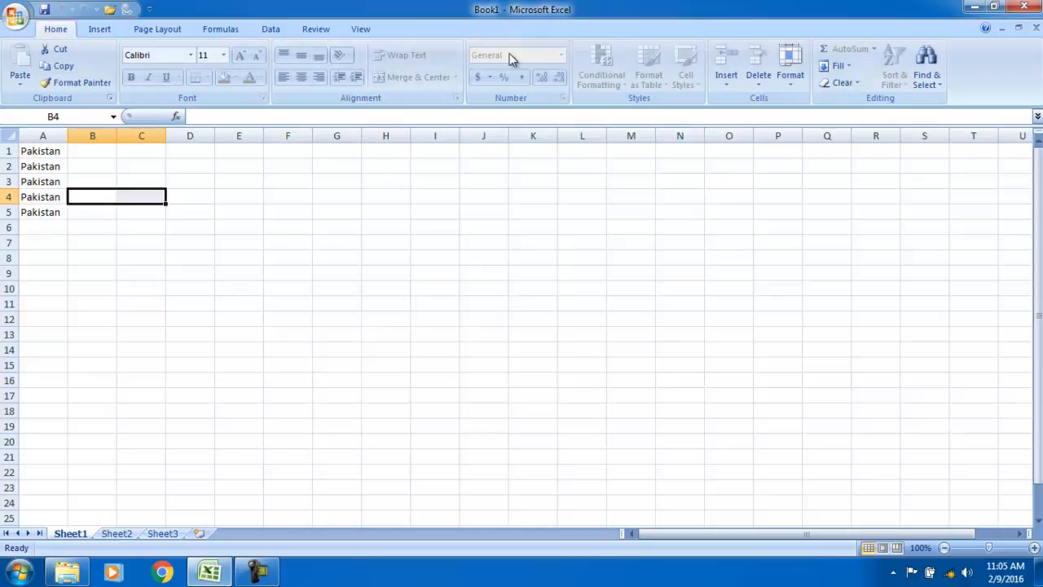
click(114, 28)
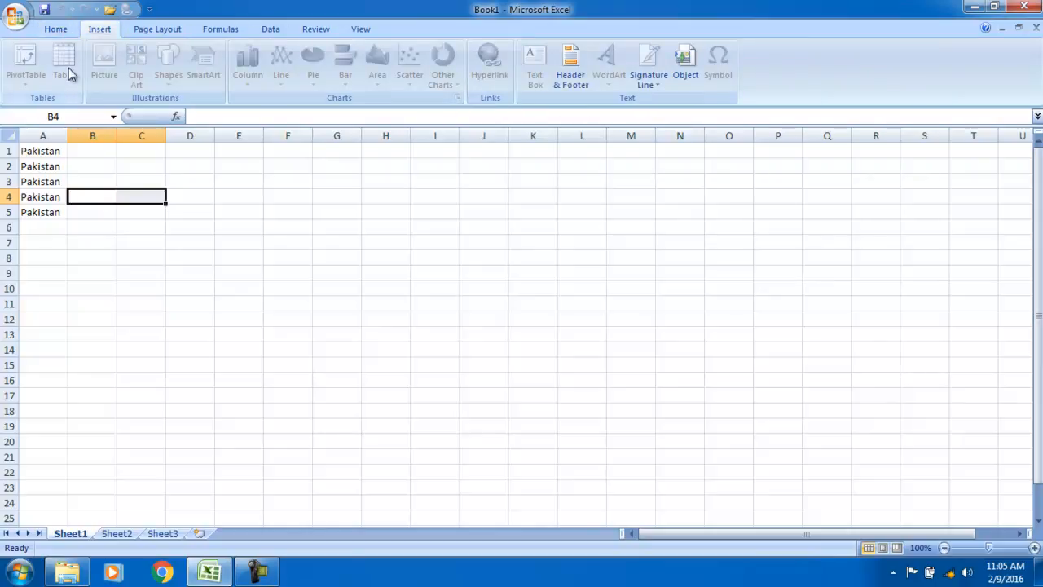
click(155, 29)
click(216, 29)
click(314, 29)
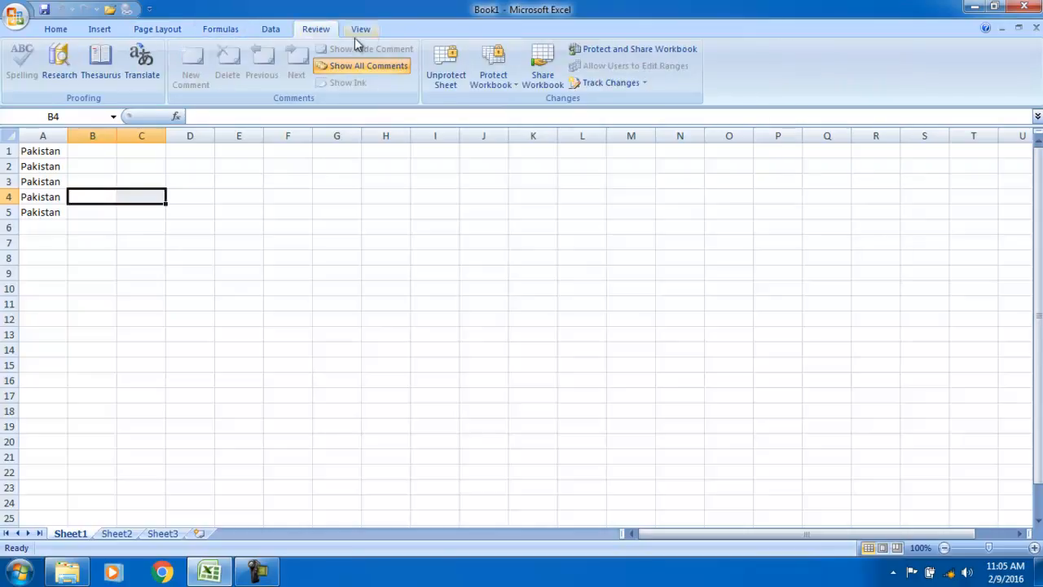
Unprotect Sheet1 by entering its password
click(449, 68)
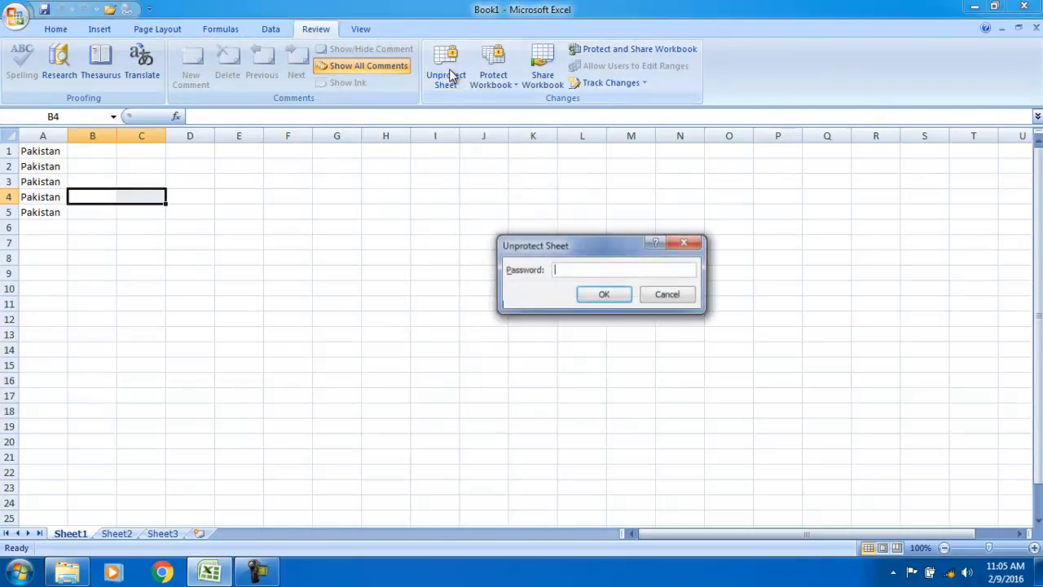
text(123)
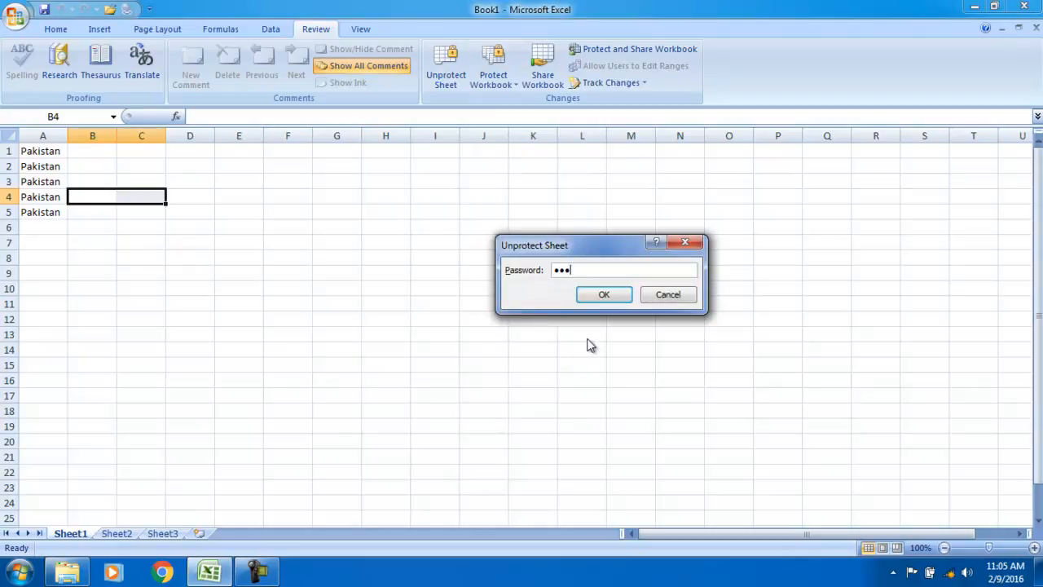
click(604, 294)
Type fdgfg into E4 and fdg into G11
click(243, 201)
text(fdgfg)
click(344, 303)
text(fdg)
click(424, 276)
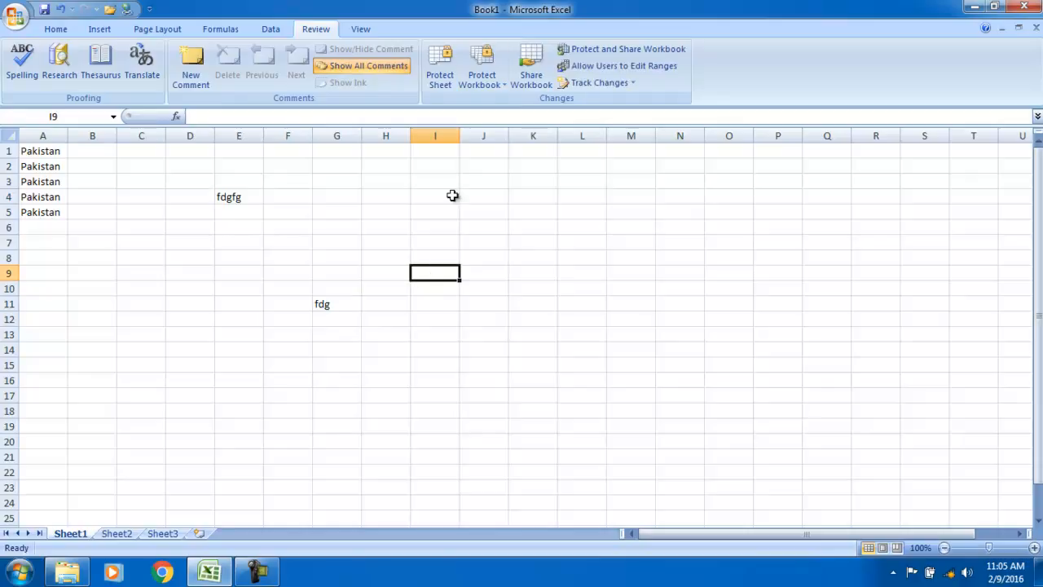
click(479, 79)
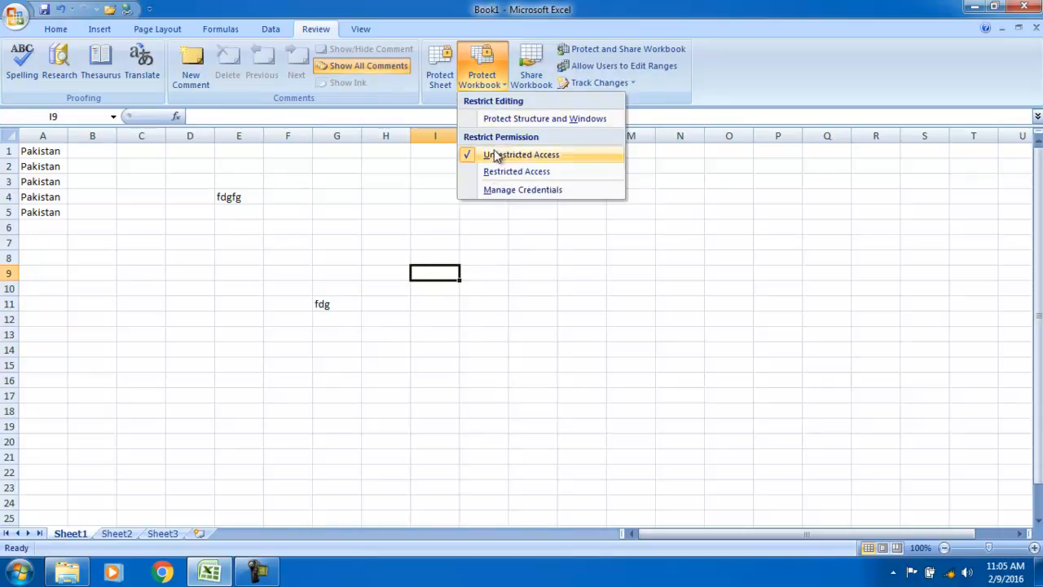
click(494, 156)
click(482, 75)
click(514, 119)
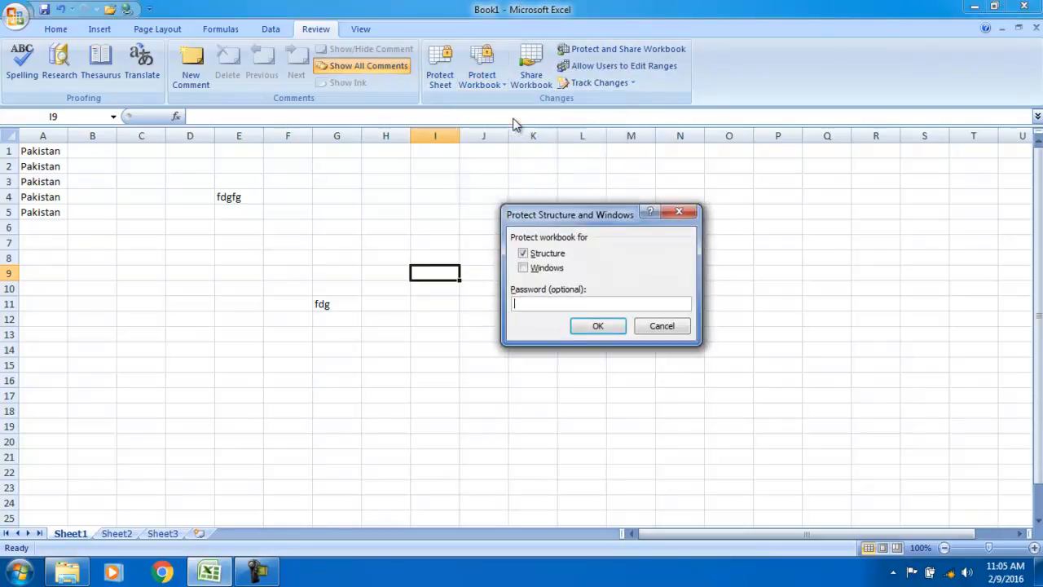
click(660, 326)
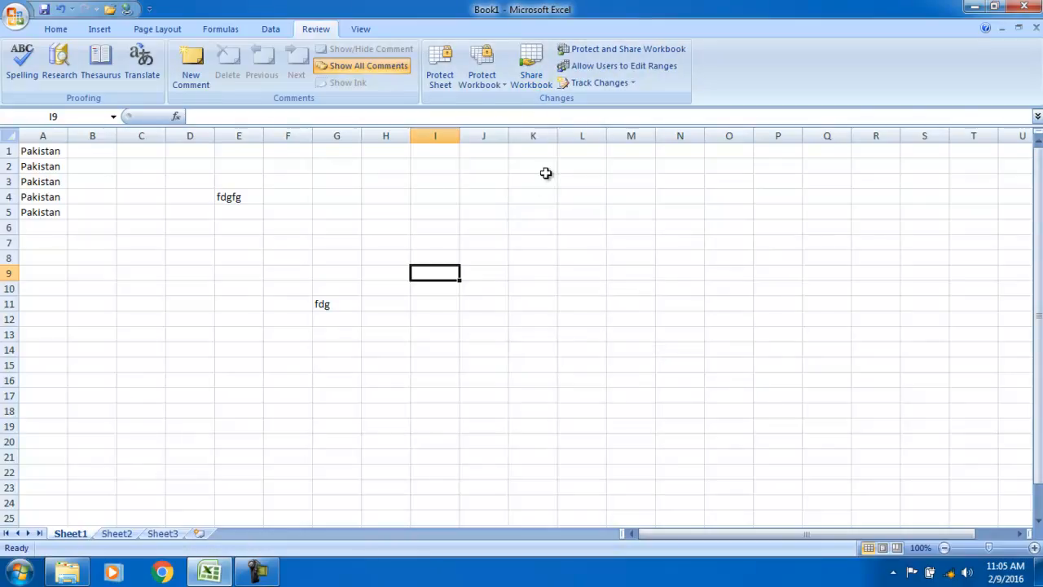
View the sheet in Page Layout, scroll across, then switch to Page Break Preview
click(362, 32)
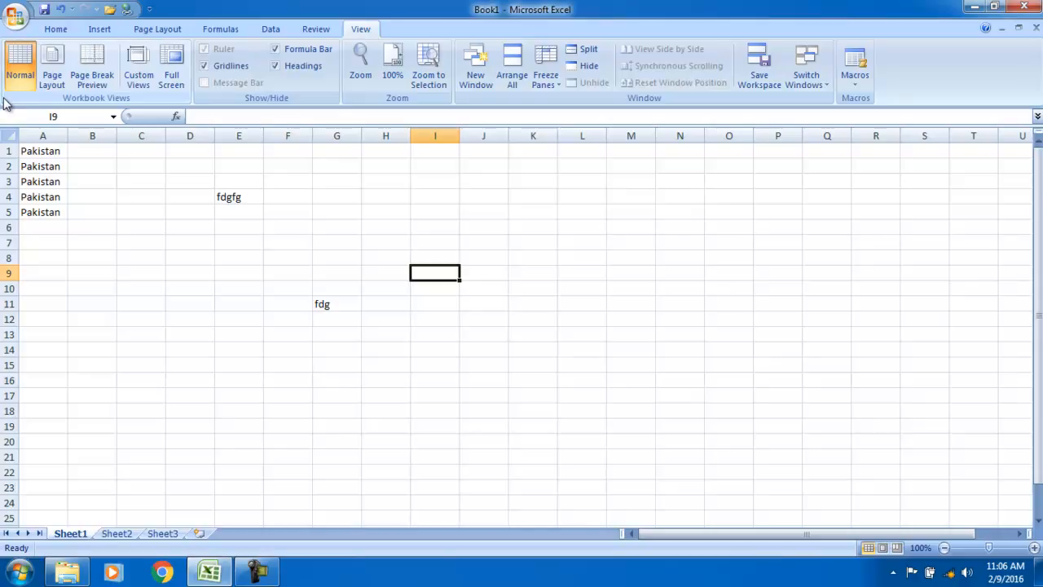
click(51, 72)
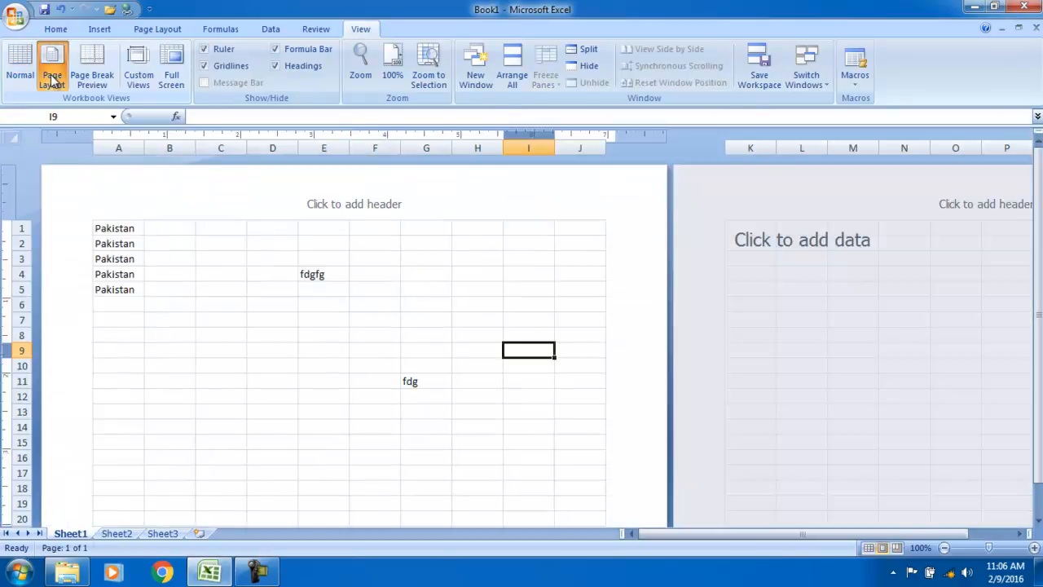
mouse_move(774, 535)
mouse_down()
mouse_move(852, 535)
mouse_move(765, 534)
mouse_up()
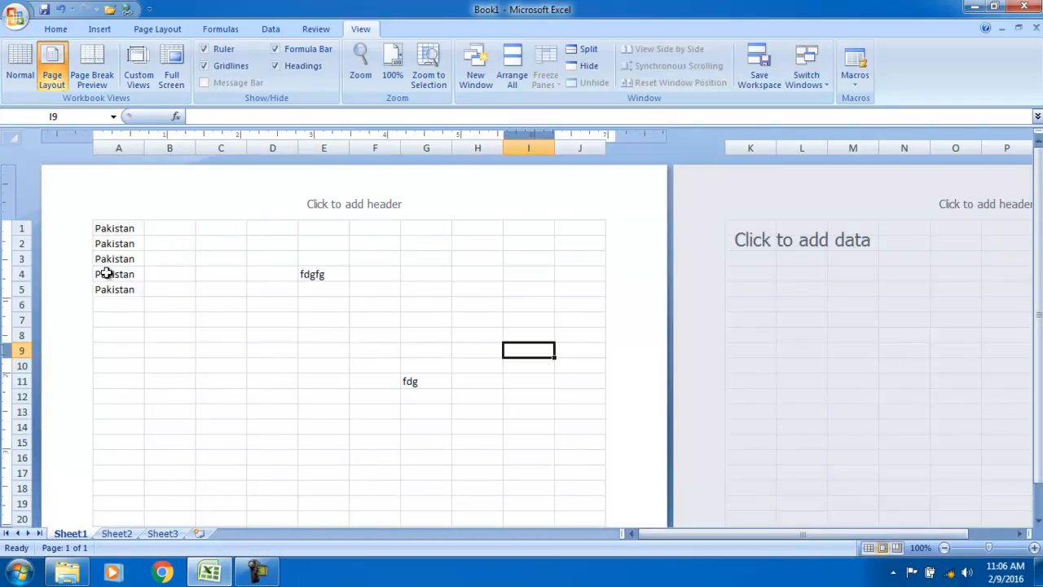
click(90, 65)
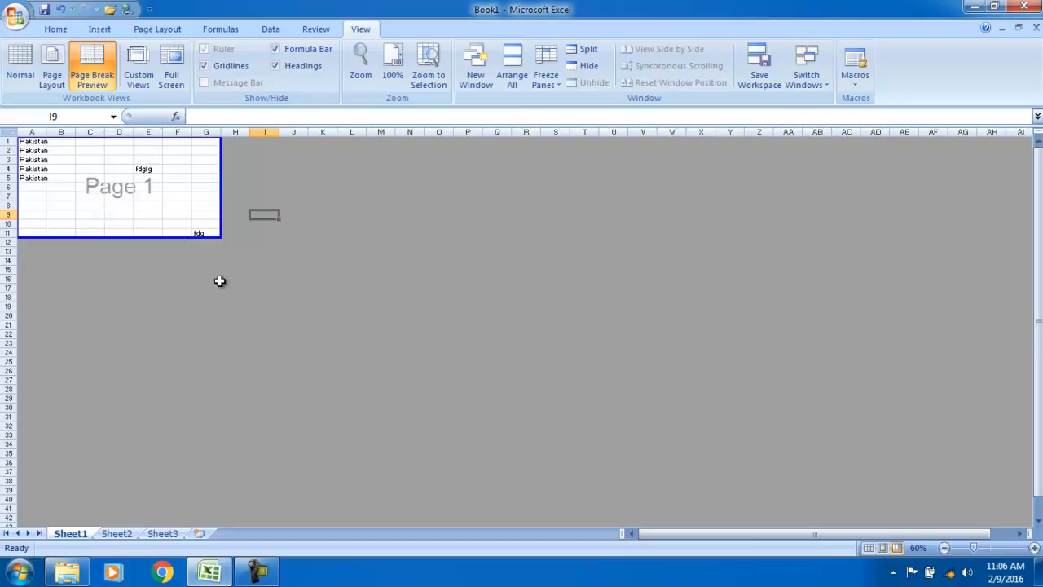
Open and close Custom Views, then enter and exit Full Screen display
click(139, 67)
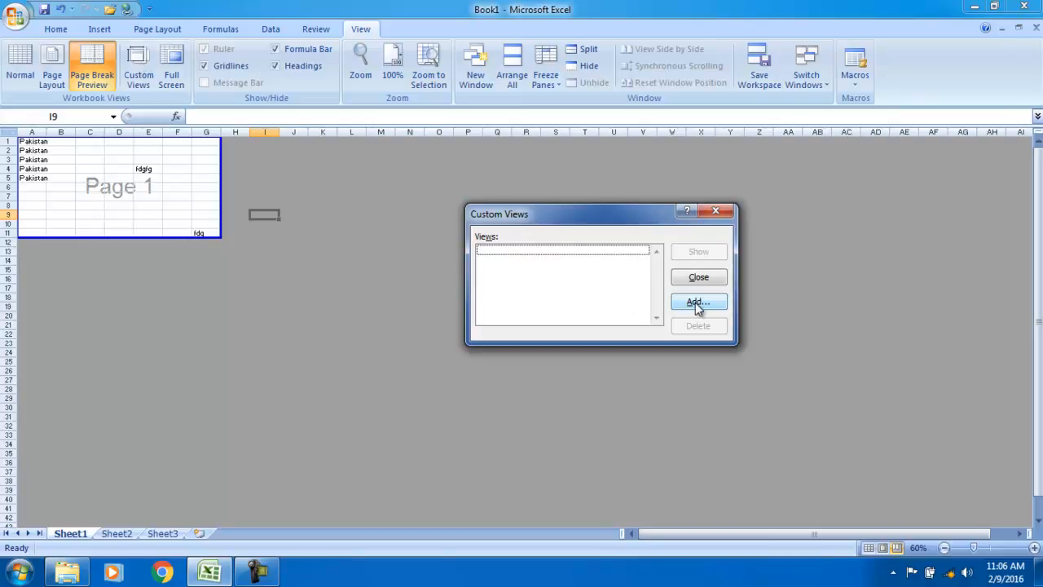
click(715, 213)
click(173, 79)
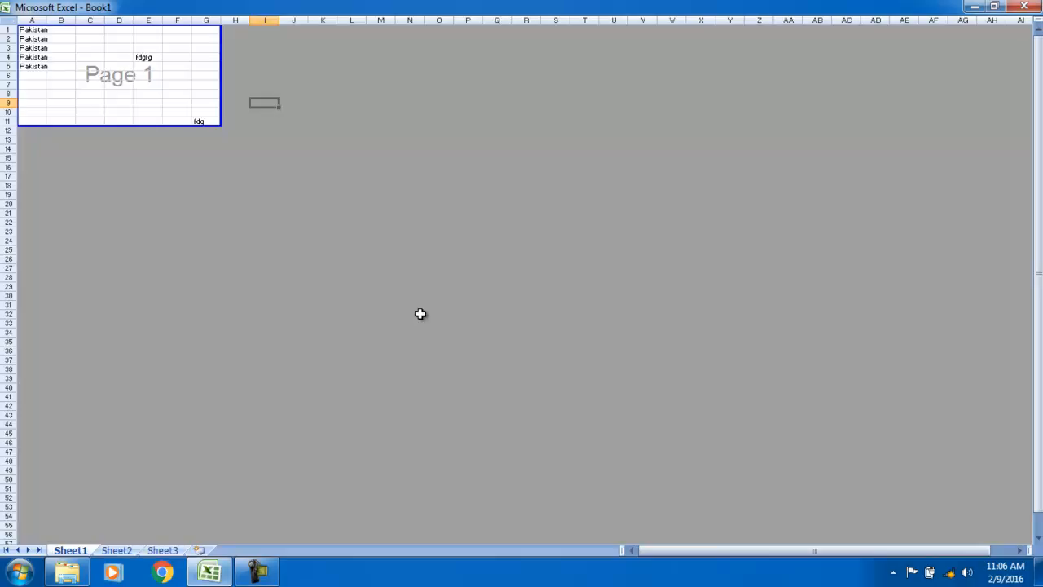
key(Escape)
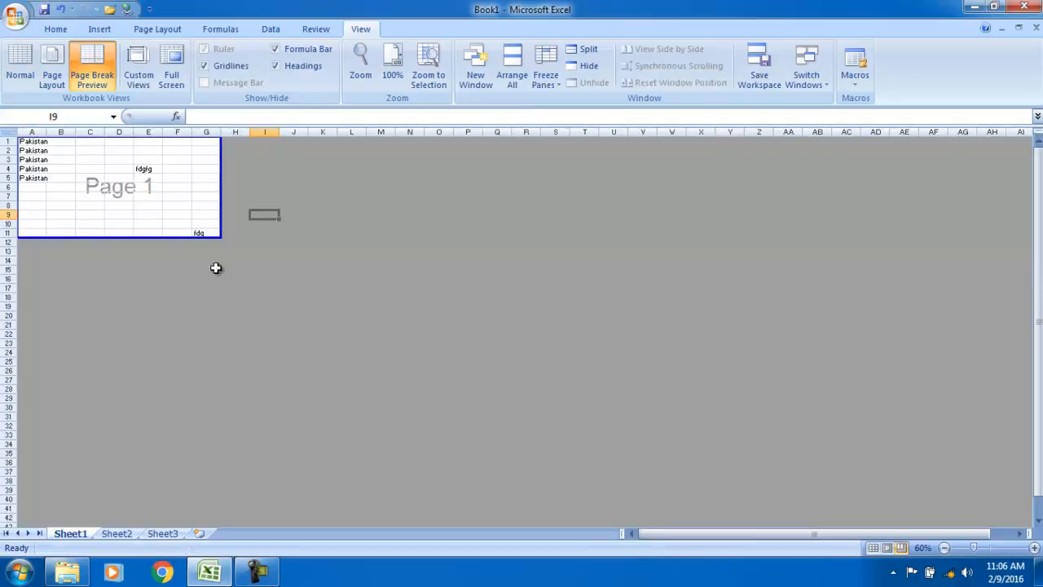
click(23, 75)
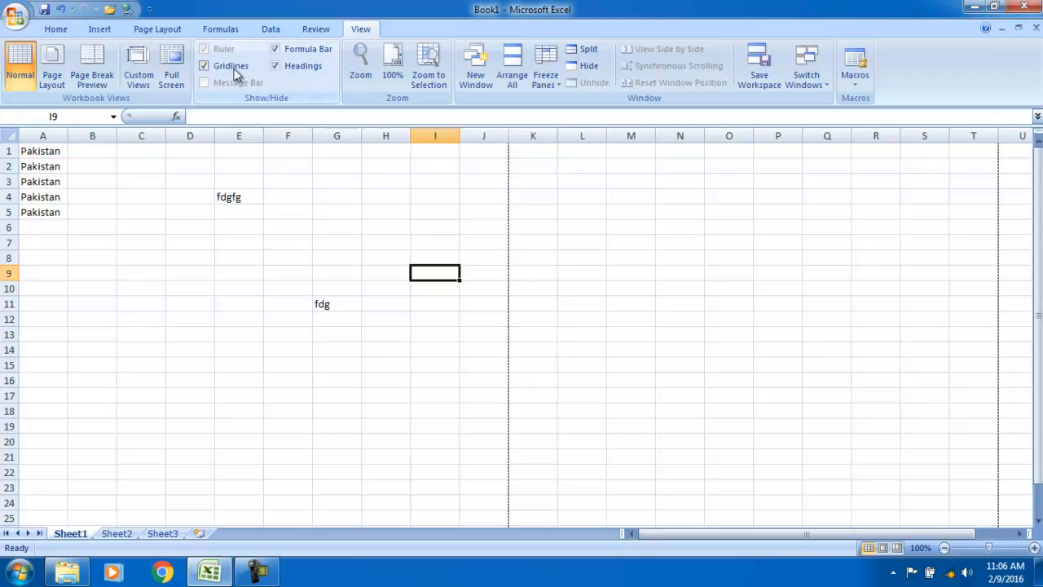
drag(181, 275, 238, 412)
click(453, 429)
click(740, 366)
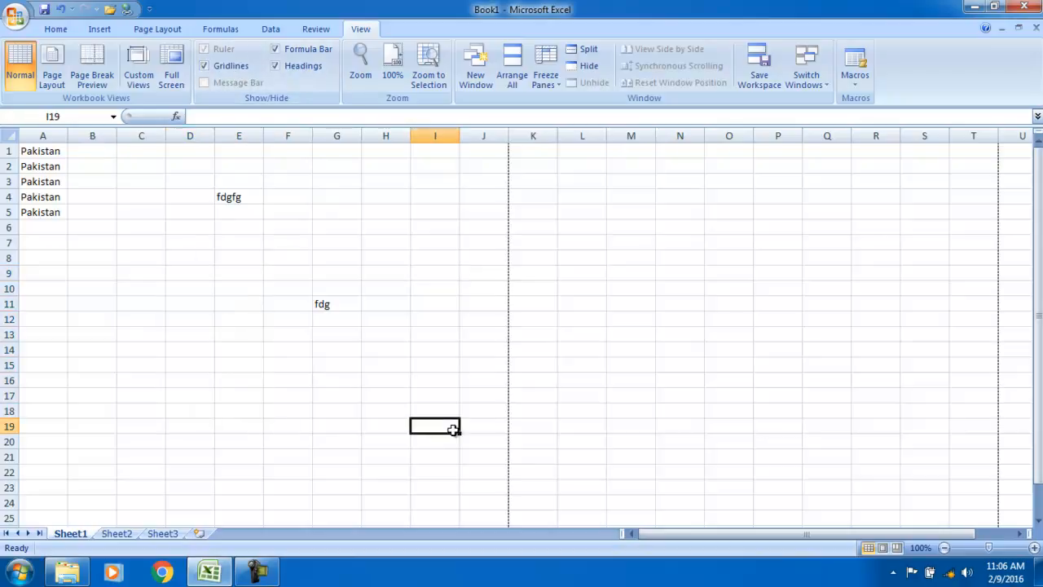
click(621, 268)
click(207, 69)
click(98, 276)
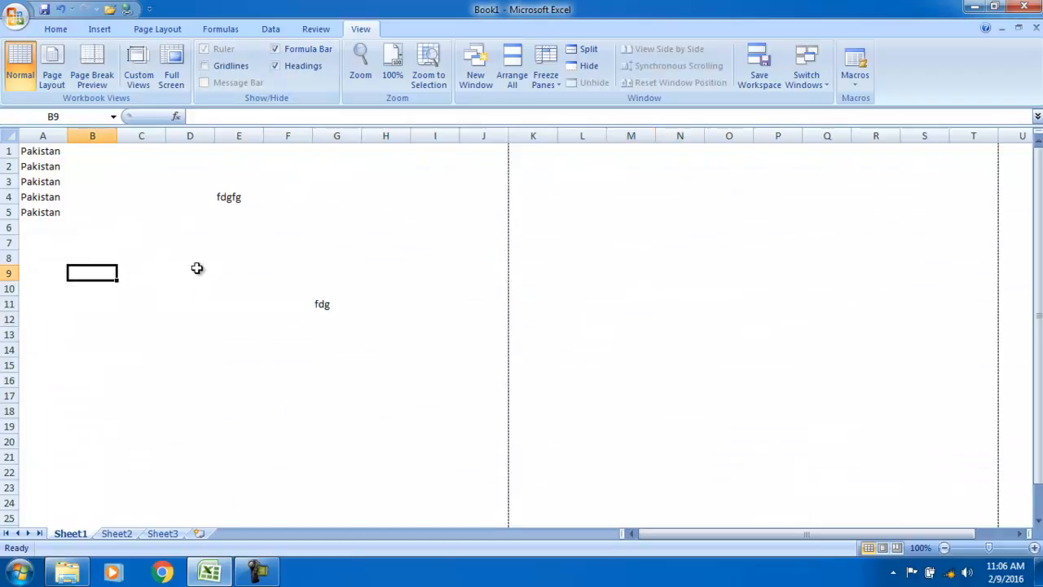
click(349, 259)
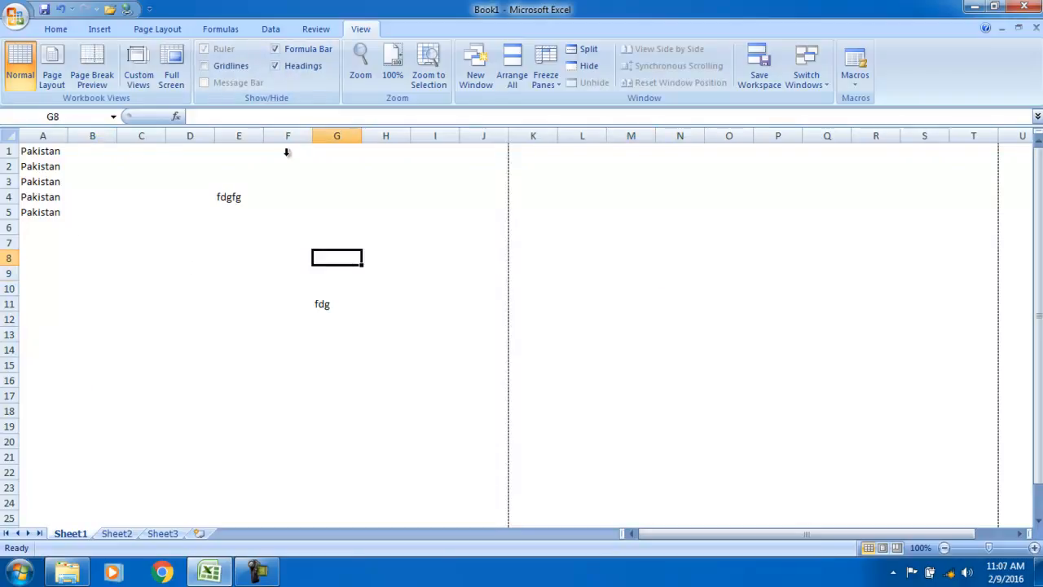
click(206, 67)
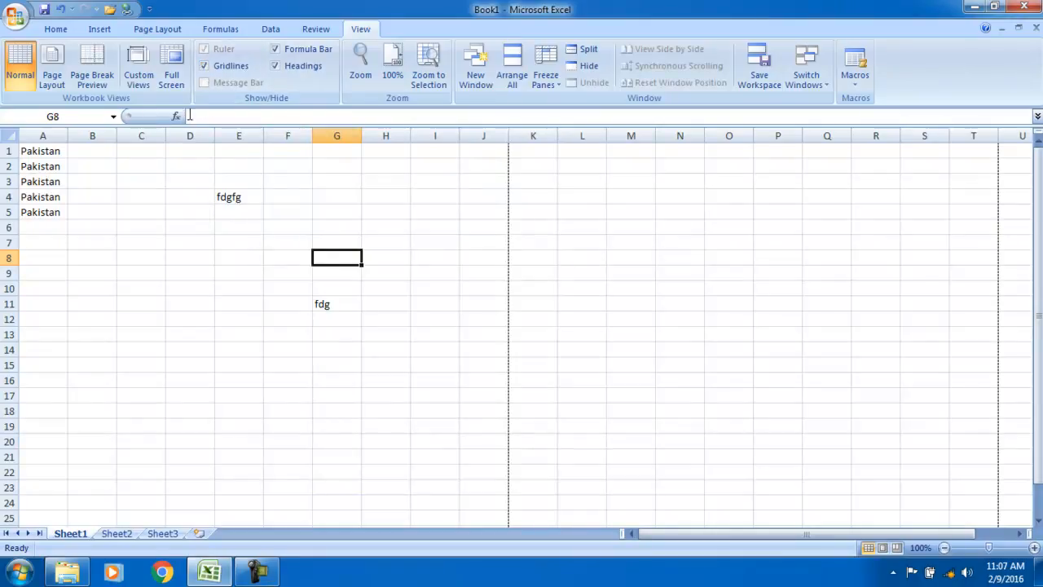
click(277, 50)
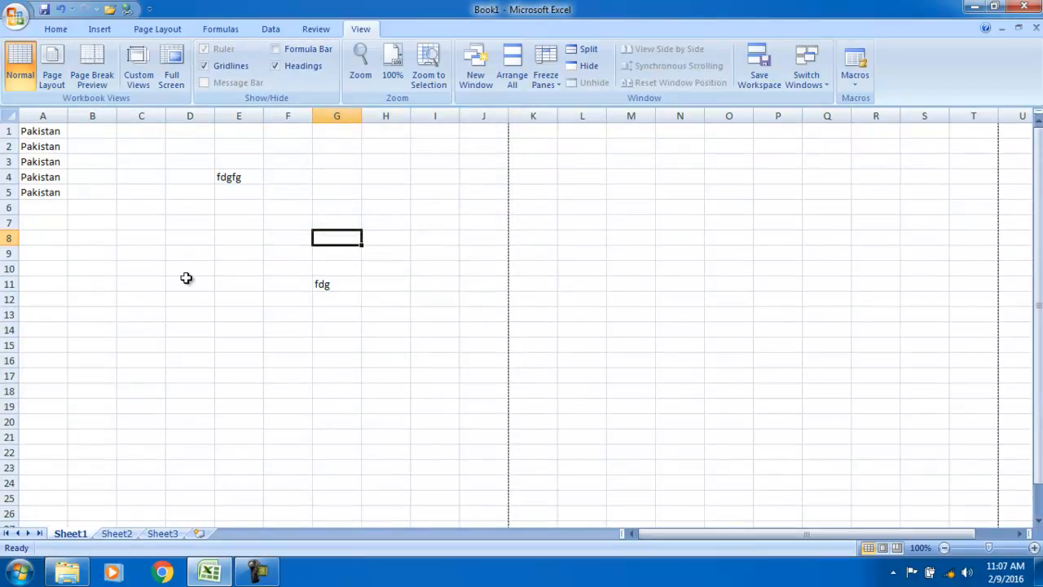
click(277, 49)
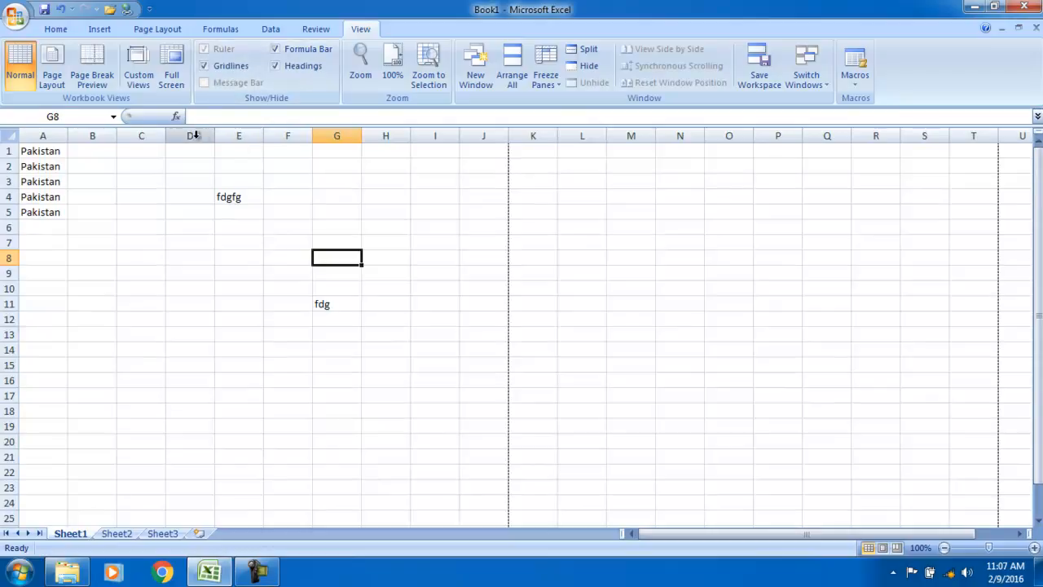
click(289, 65)
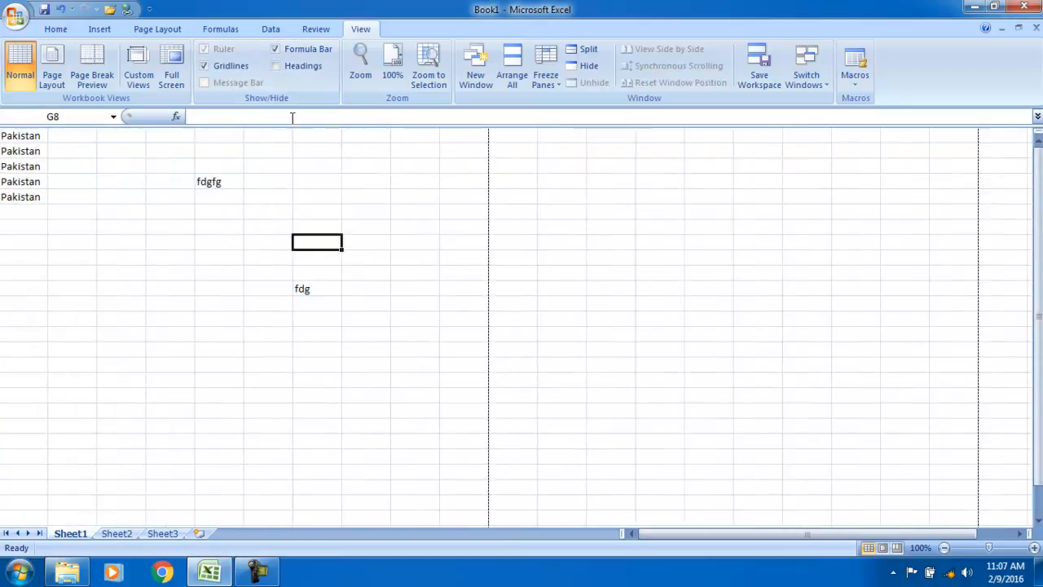
click(285, 72)
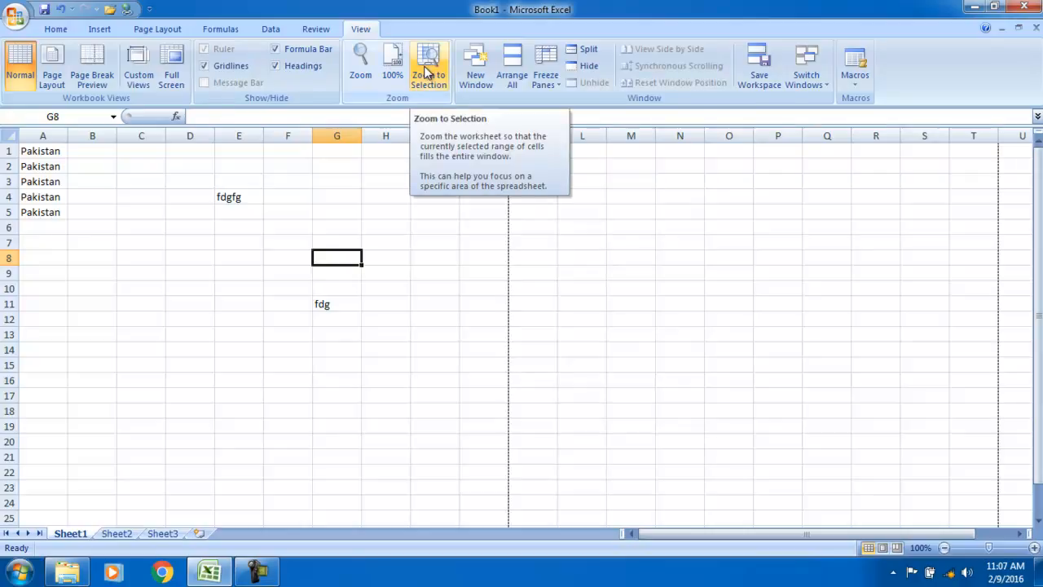
Open a second window of Book1 and switch to Book1:2
mouse_move(212, 574)
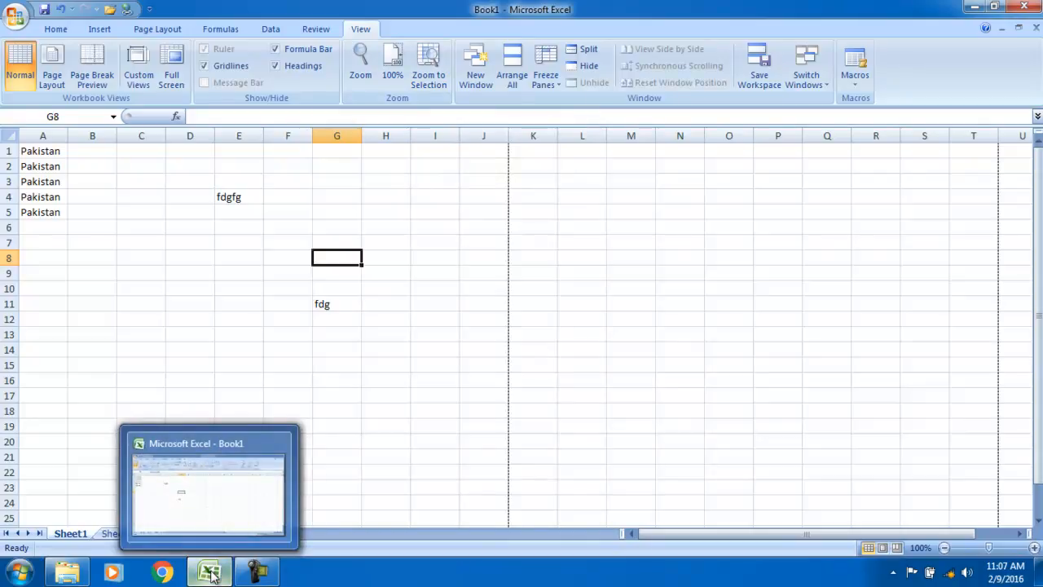
click(476, 80)
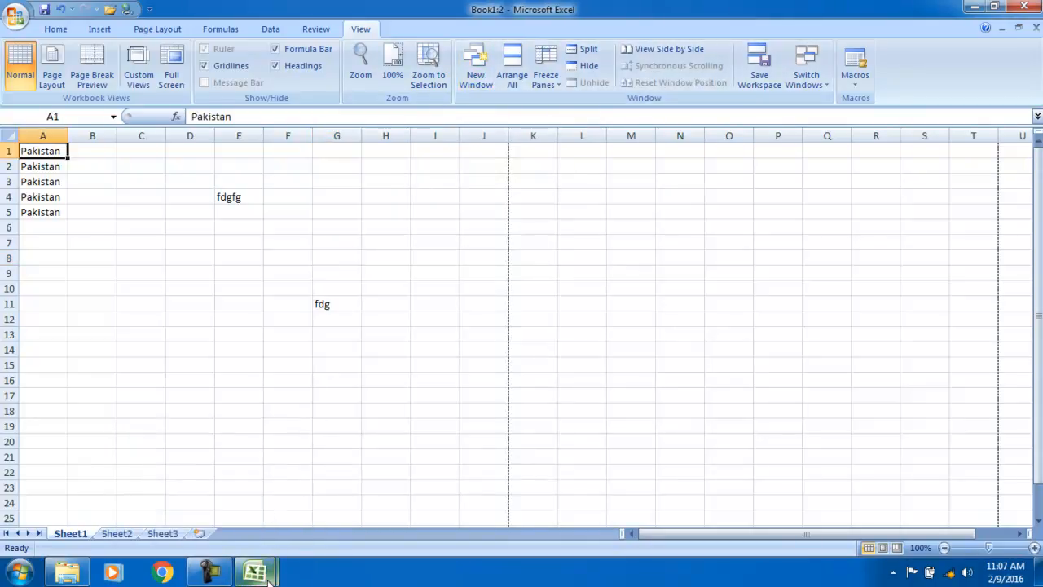
mouse_move(269, 575)
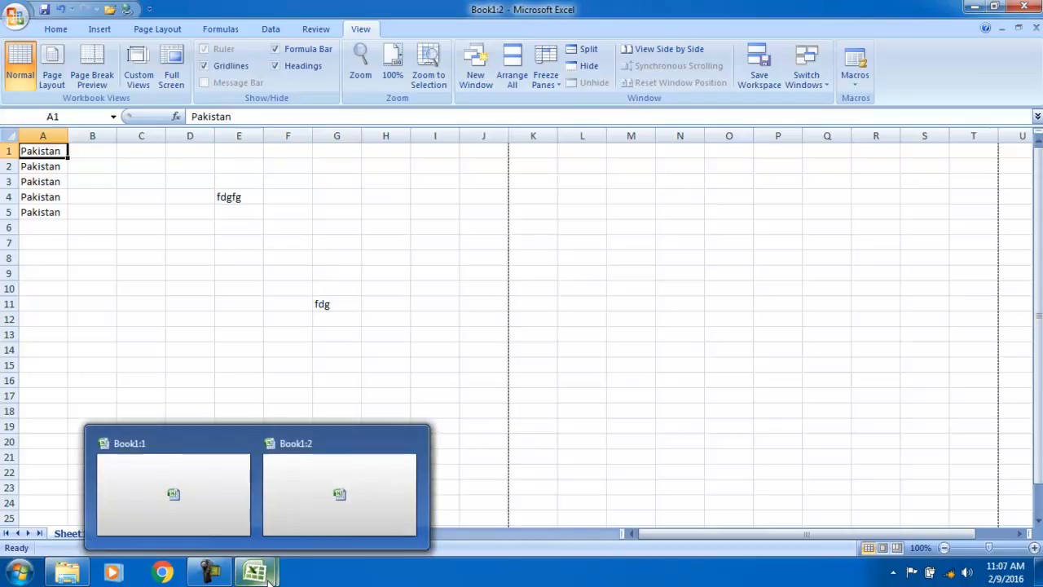
click(306, 479)
Return to Book1:1 and tile both Book1 windows with Arrange All
click(252, 573)
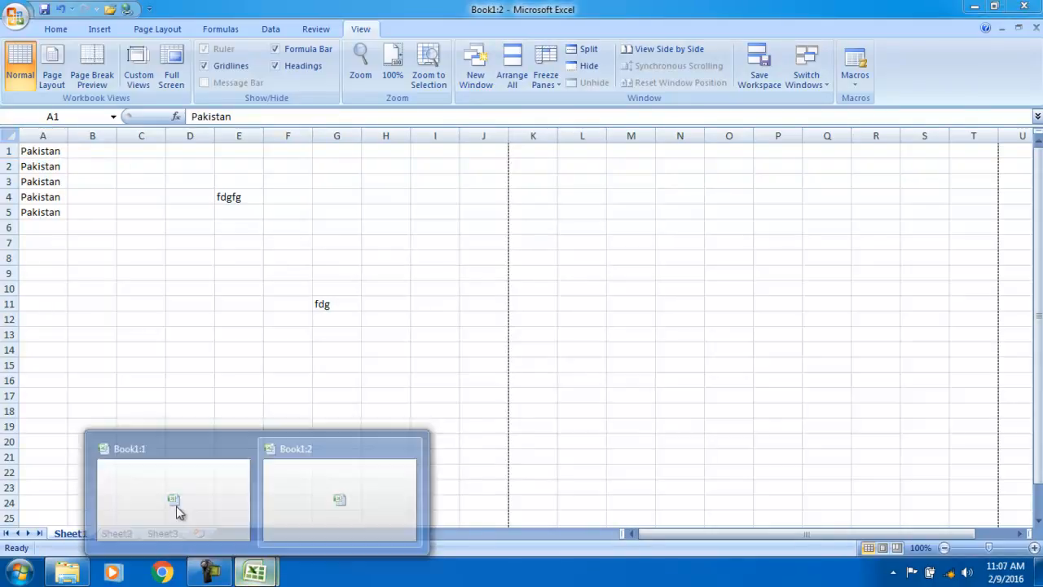
click(166, 493)
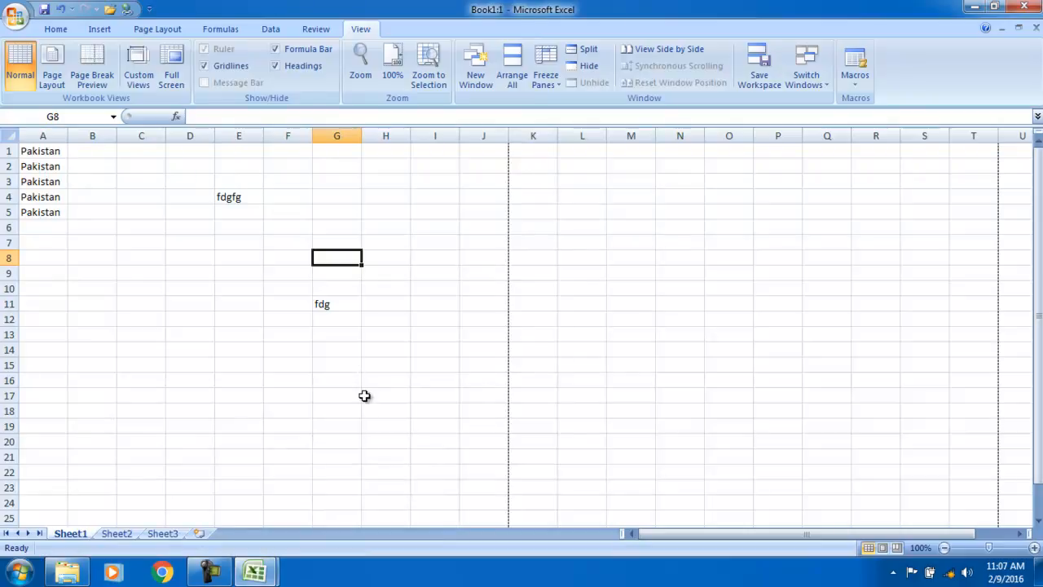
click(515, 66)
click(573, 329)
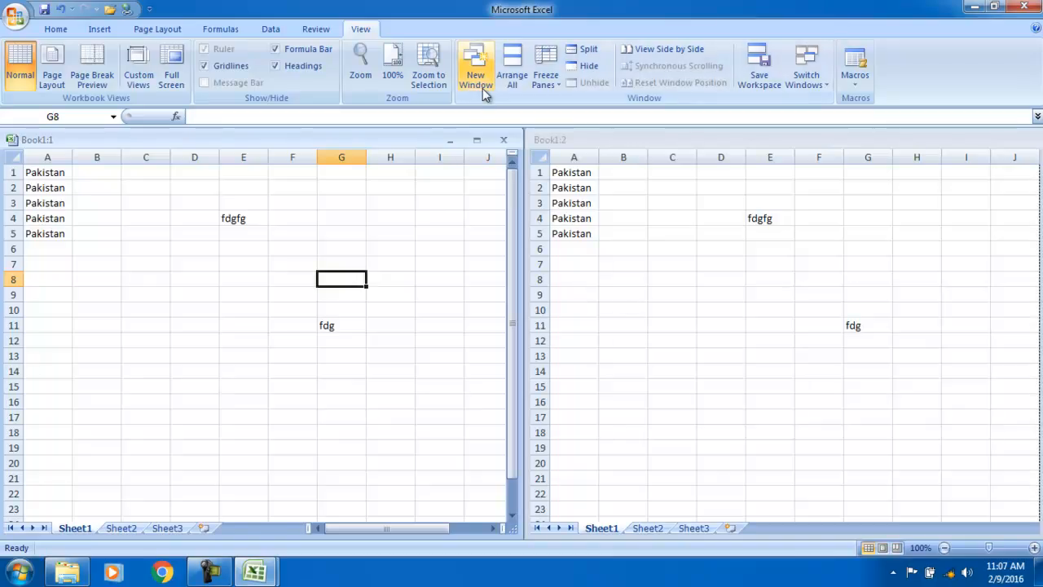
Arrange the two Book1 windows horizontally, one above the other
click(513, 72)
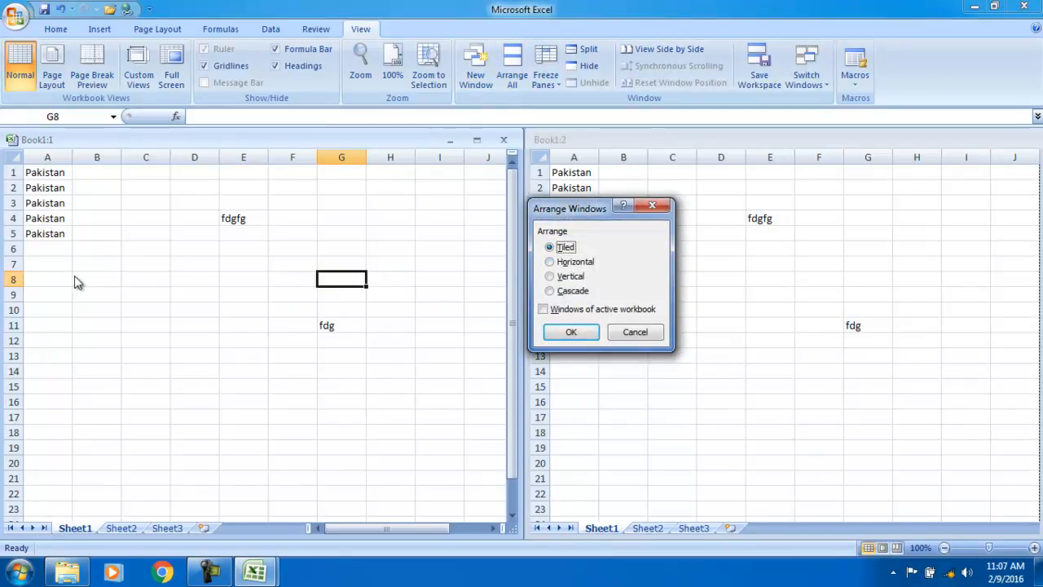
click(551, 263)
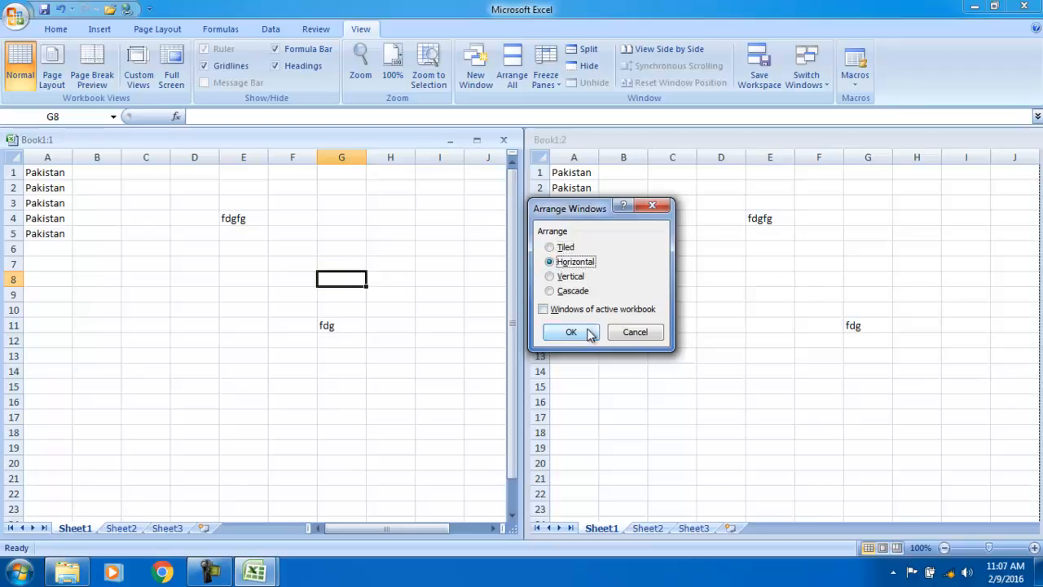
click(578, 332)
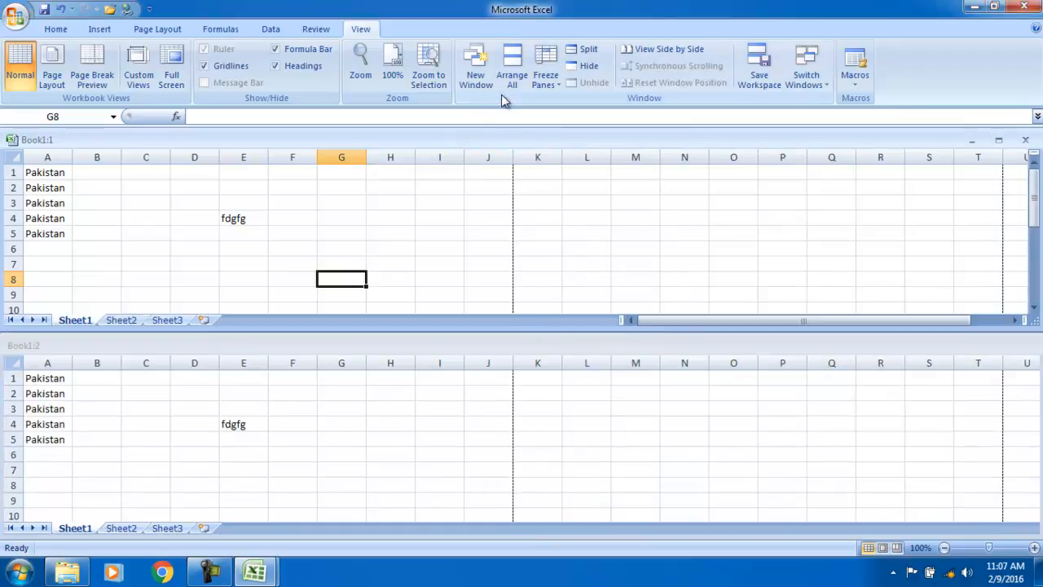
Rearrange the two Book1 windows vertically, side by side
click(514, 72)
click(562, 277)
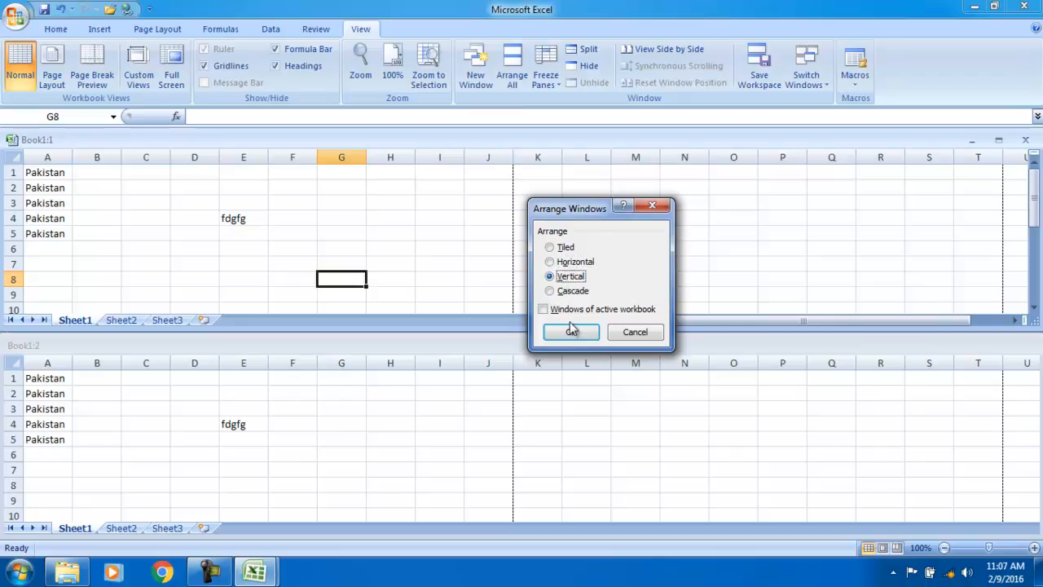
click(571, 332)
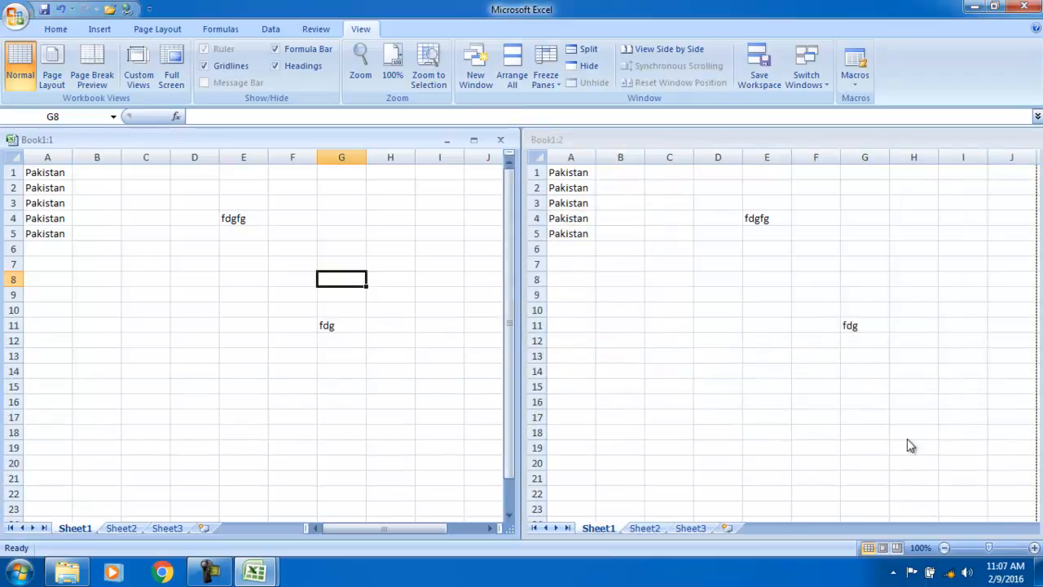
Cascade the two Book1 windows so Book1:1 overlaps Book1:2
click(513, 75)
click(559, 295)
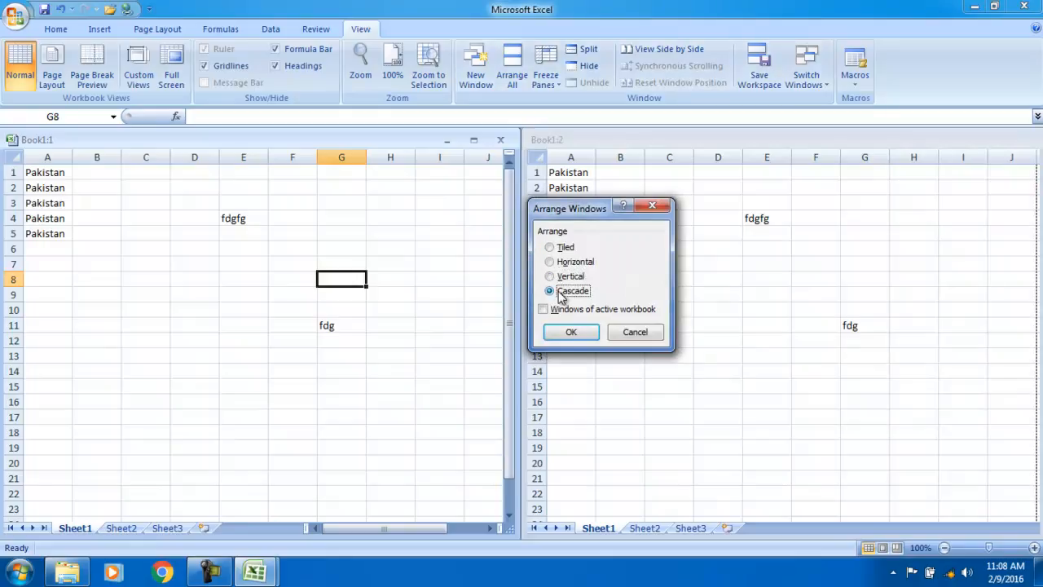
click(570, 331)
drag(799, 528, 761, 516)
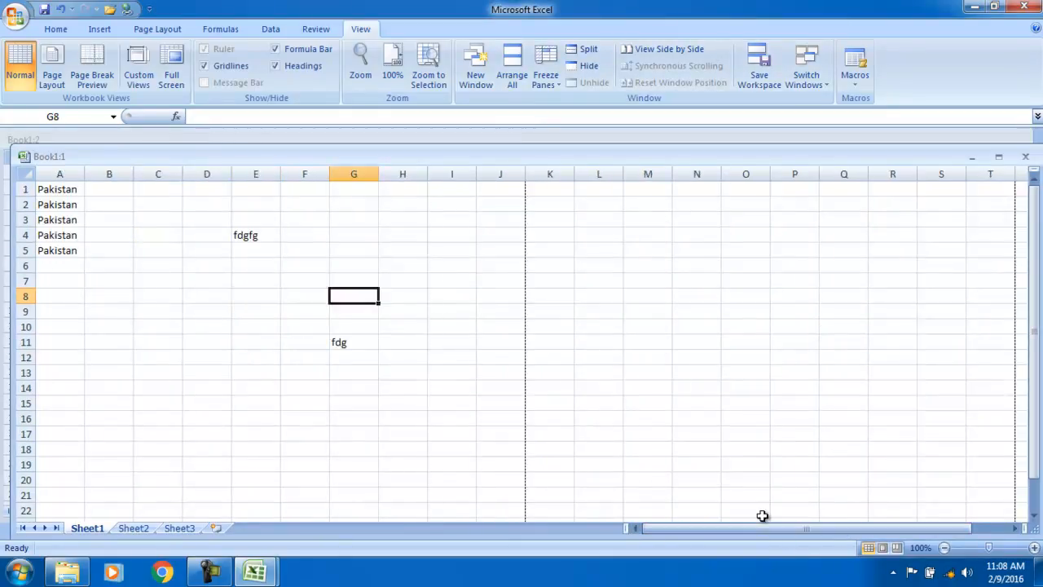
Compare Book1:1 and Book1:2 with View Side by Side, then return to the Home tab
click(255, 577)
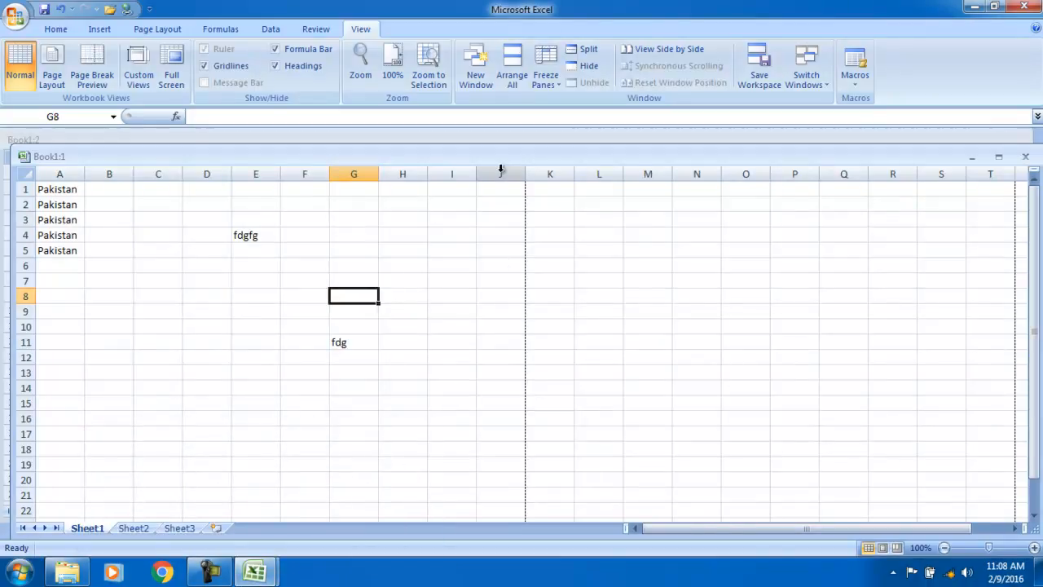
click(664, 50)
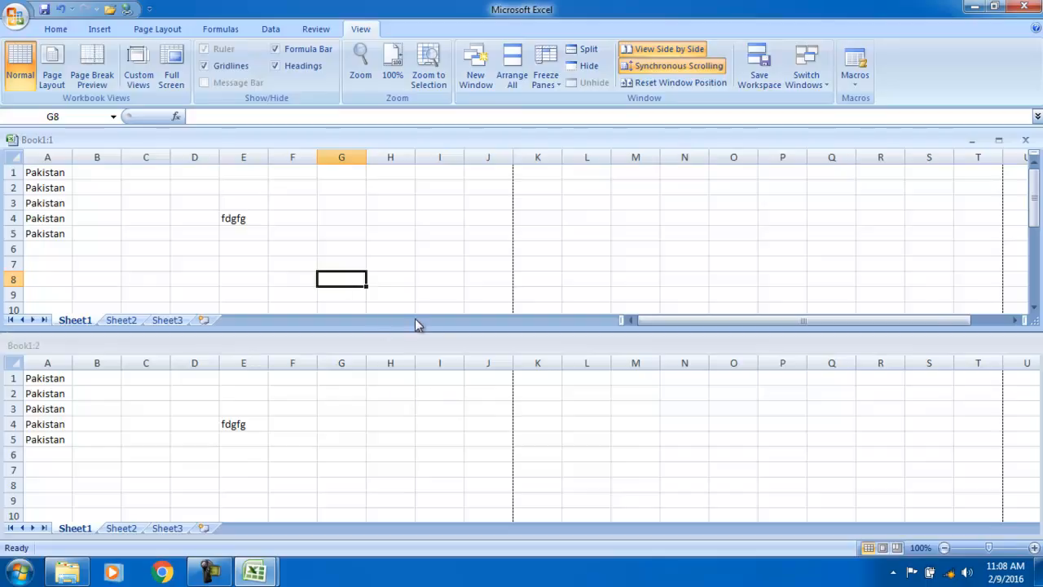
click(55, 28)
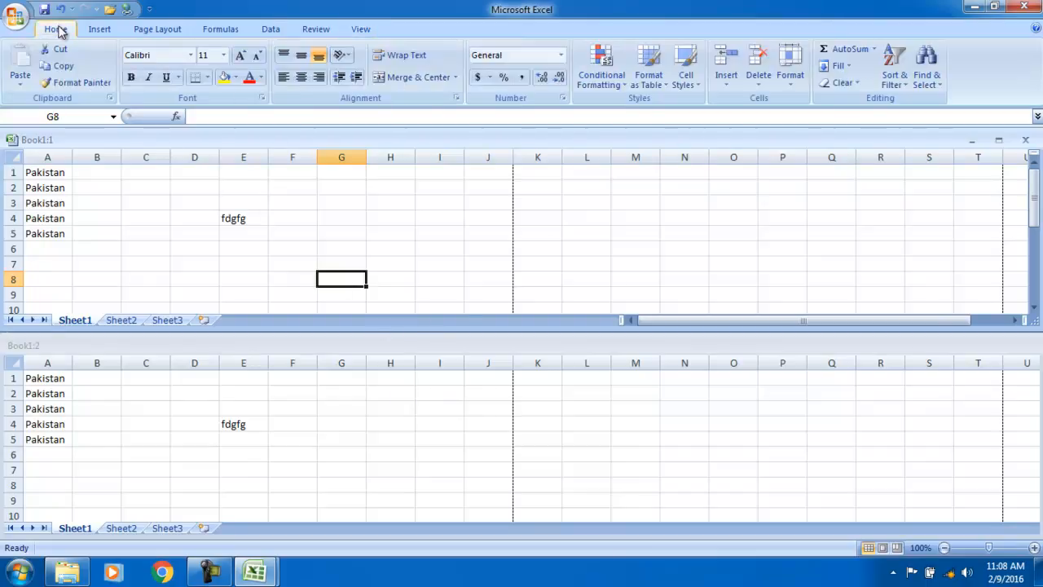